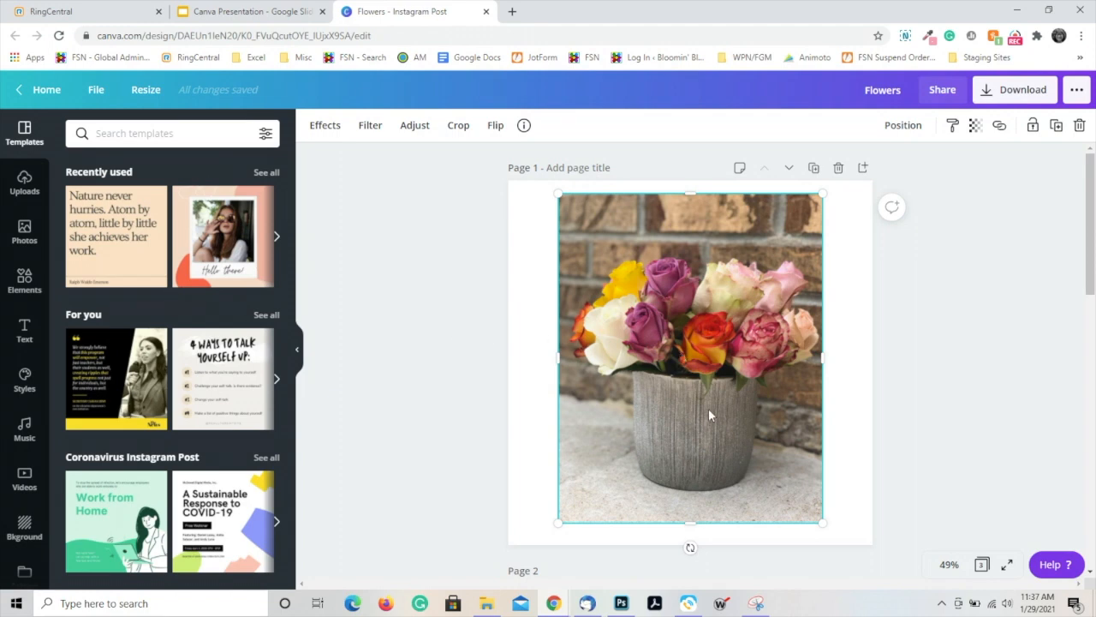
# Step: Remove the background from the flower photo on page 1 and enlarge the cutout, keeping it roughly centred on the page
pyautogui.click(323, 132)
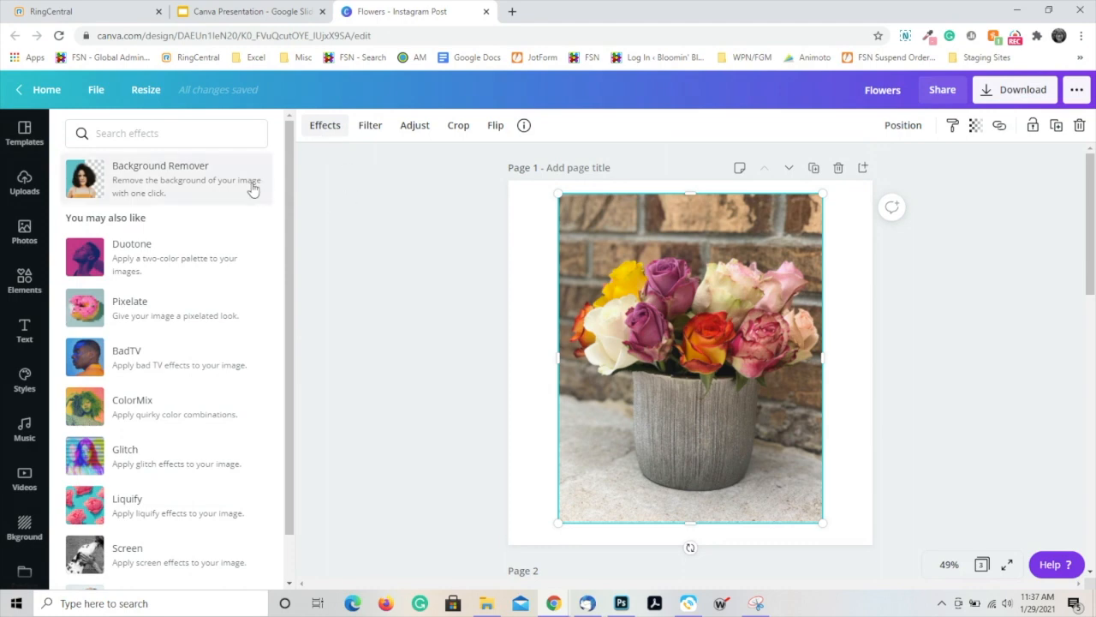
pyautogui.click(252, 184)
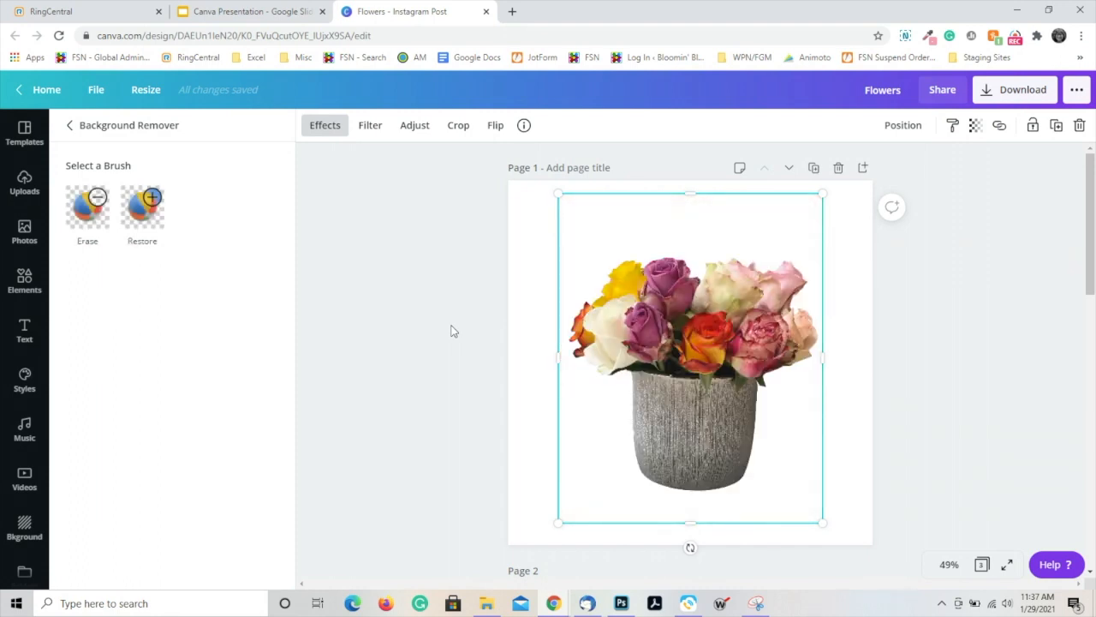
pyautogui.moveTo(692, 193); pyautogui.dragTo(695, 220)
pyautogui.moveTo(566, 221); pyautogui.dragTo(499, 201)
pyautogui.moveTo(677, 294); pyautogui.dragTo(690, 304)
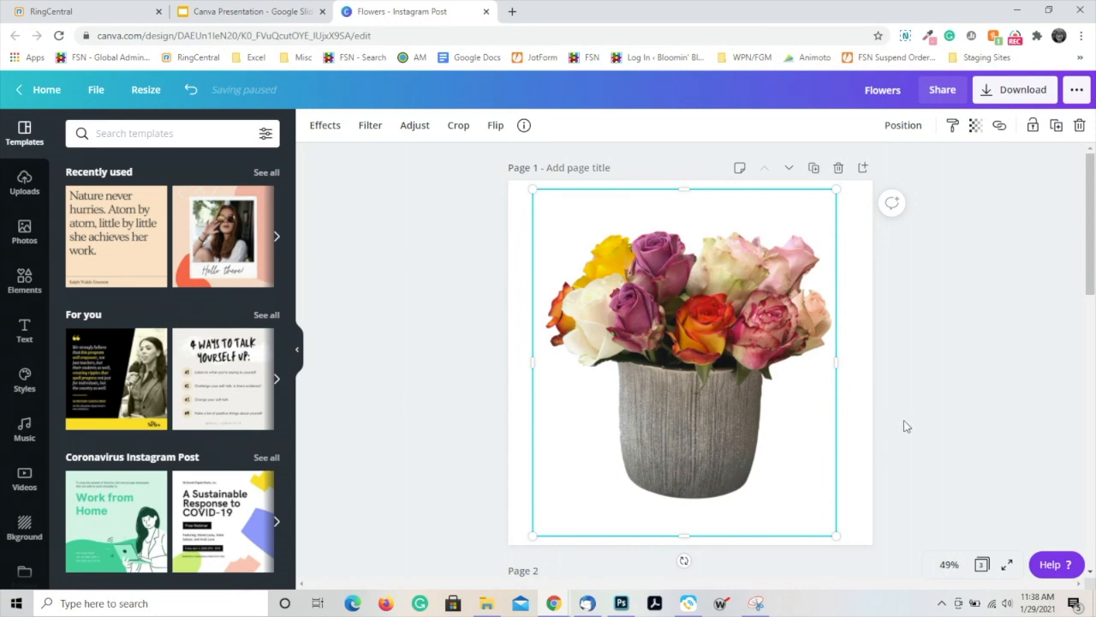
# Step: Apply the Shadow effect to the black Flowers text on page 2 with offset 58, direction -18, blur 0 and transparency 34
pyautogui.scroll(-5, 909, 423)
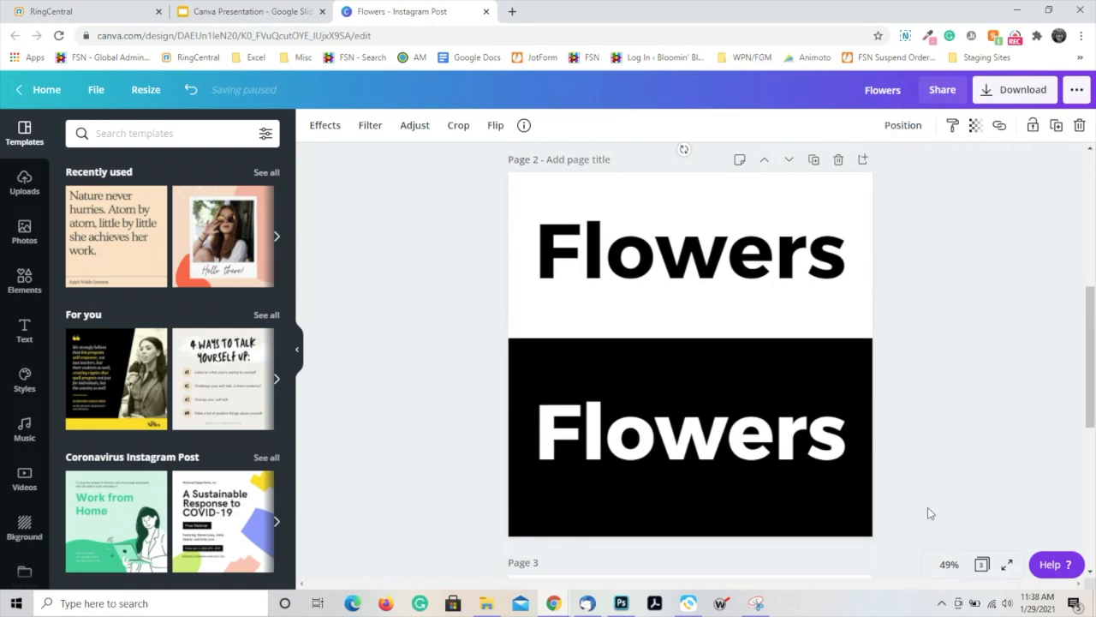
pyautogui.click(812, 271)
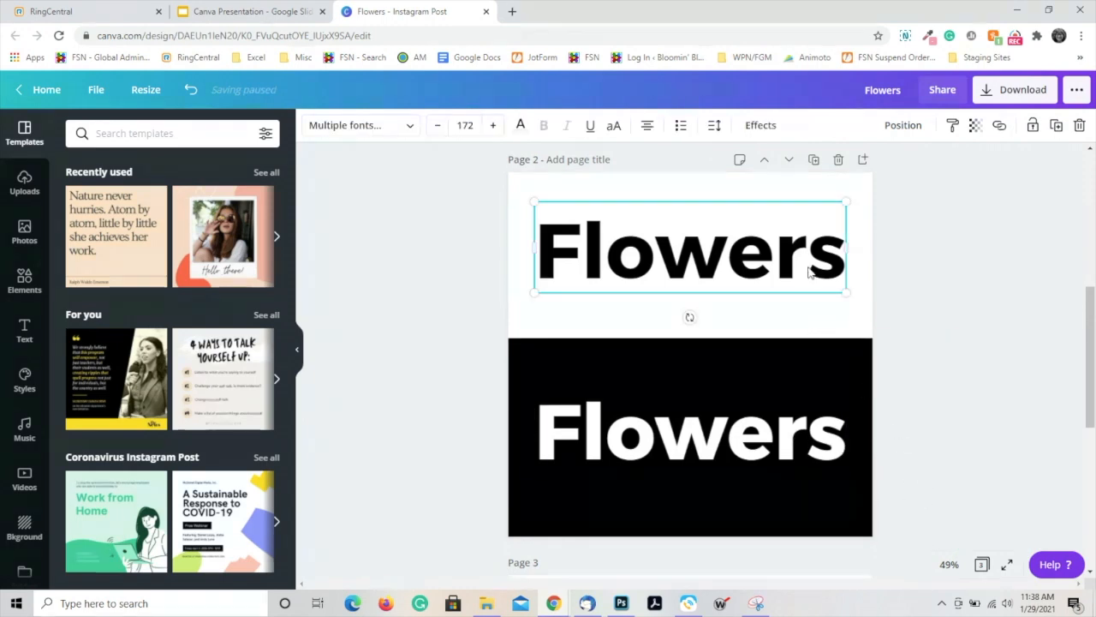
pyautogui.click(763, 126)
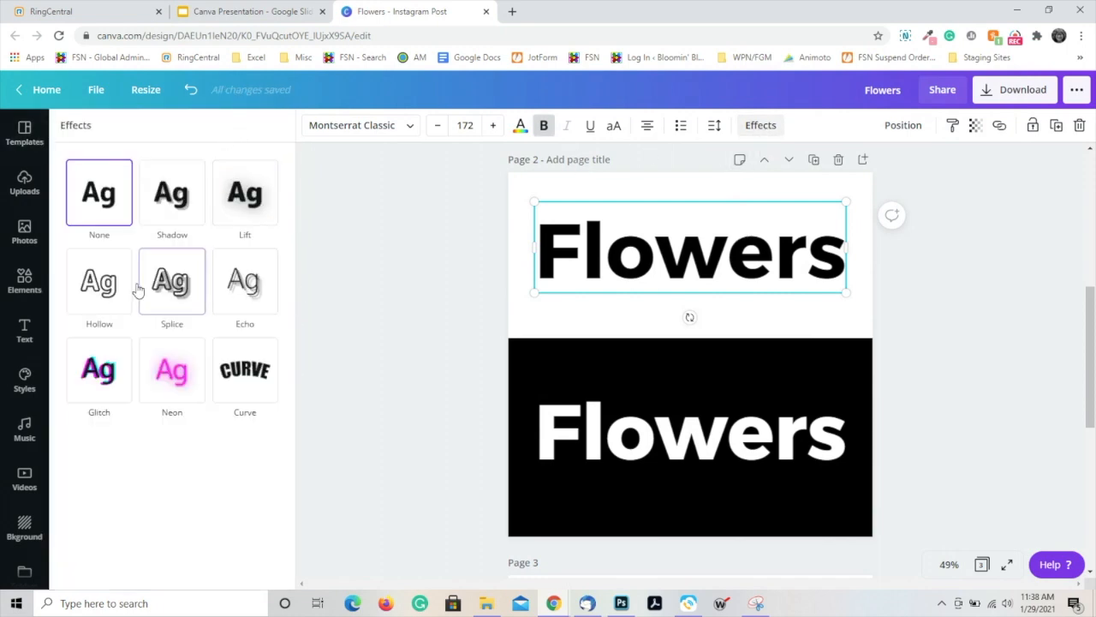
pyautogui.click(169, 230)
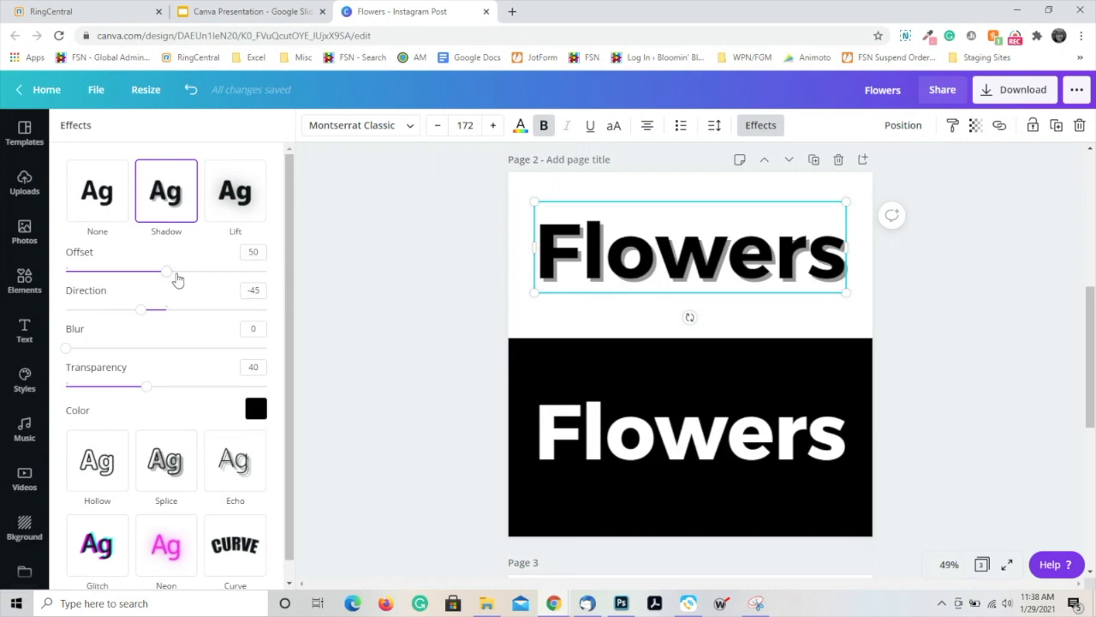
pyautogui.moveTo(174, 278)
pyautogui.mouseDown()
pyautogui.moveTo(215, 273)
pyautogui.moveTo(156, 273)
pyautogui.moveTo(182, 272)
pyautogui.mouseUp()
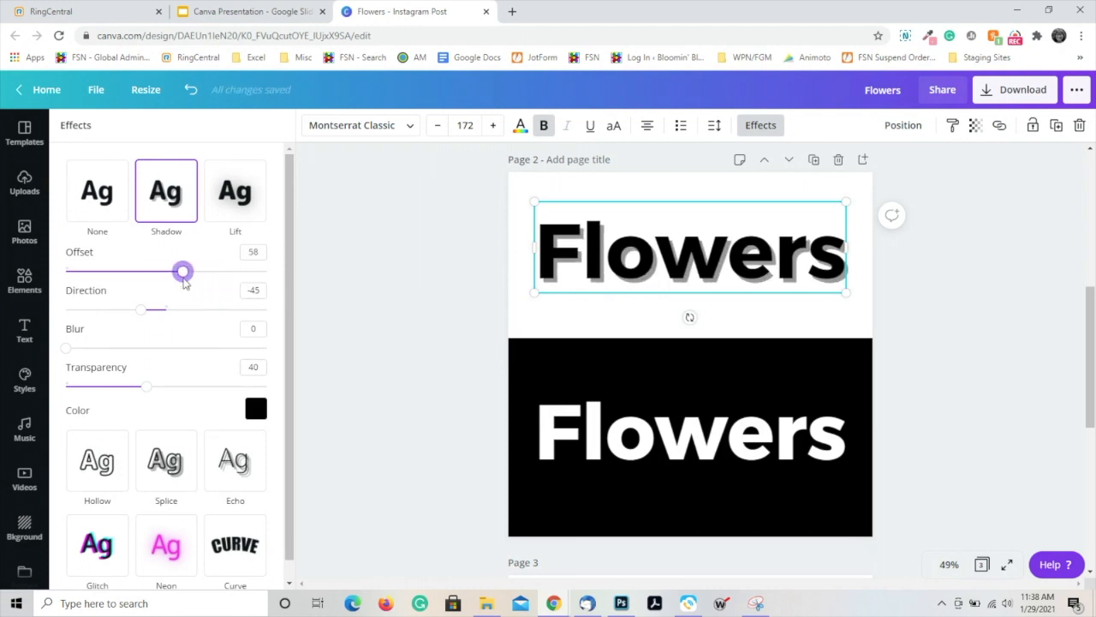
pyautogui.moveTo(141, 312)
pyautogui.mouseDown()
pyautogui.moveTo(182, 313)
pyautogui.moveTo(157, 313)
pyautogui.mouseUp()
pyautogui.moveTo(66, 348); pyautogui.dragTo(25, 340)
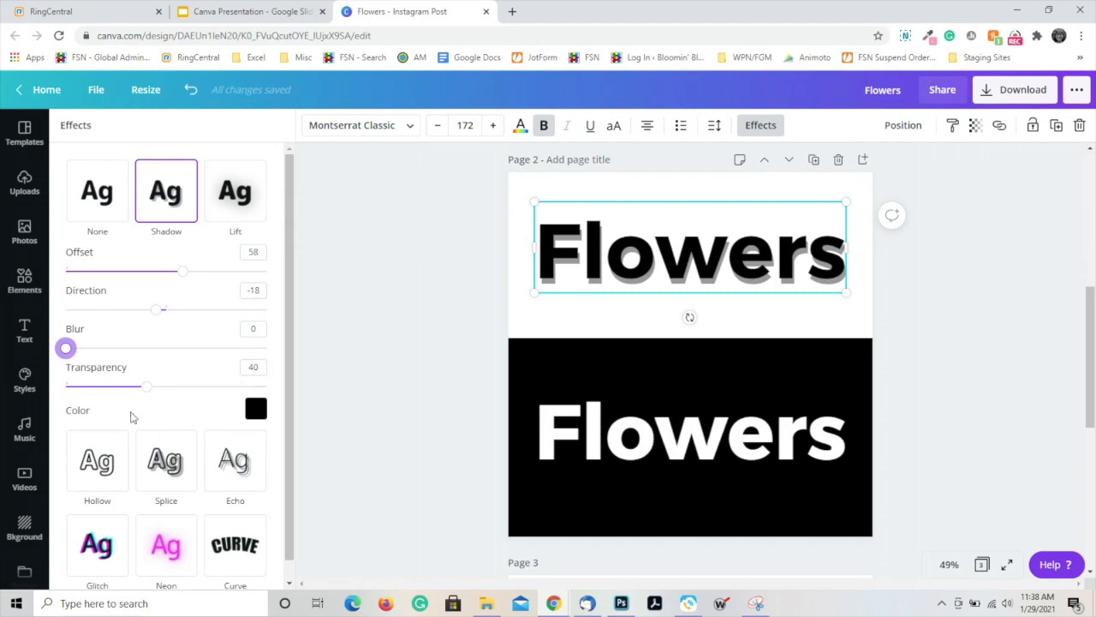
pyautogui.moveTo(147, 387)
pyautogui.mouseDown()
pyautogui.moveTo(245, 387)
pyautogui.moveTo(102, 389)
pyautogui.moveTo(134, 388)
pyautogui.mouseUp()
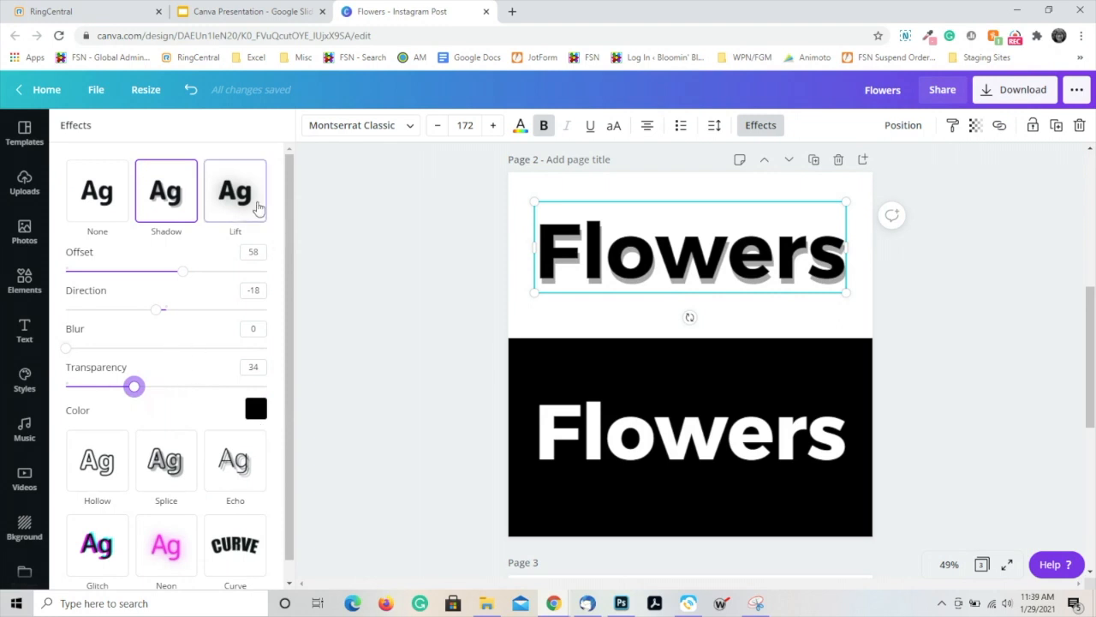
# Step: Try the Lift effect at intensity 71 and the Hollow effect at thickness 53 on the black Flowers text
pyautogui.click(257, 208)
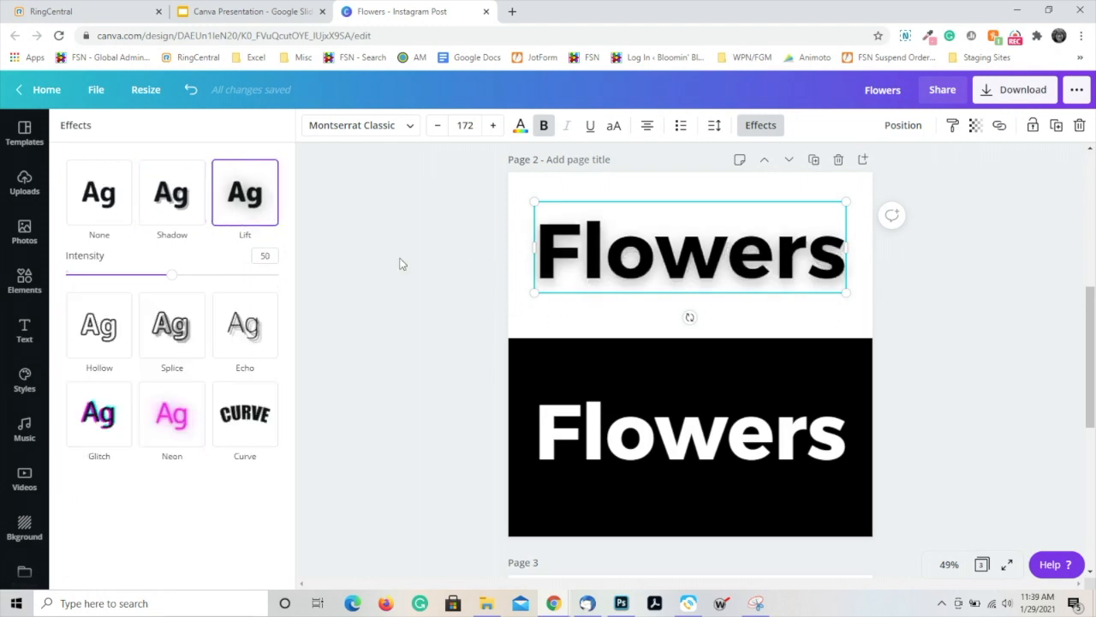
pyautogui.moveTo(174, 274); pyautogui.dragTo(218, 281)
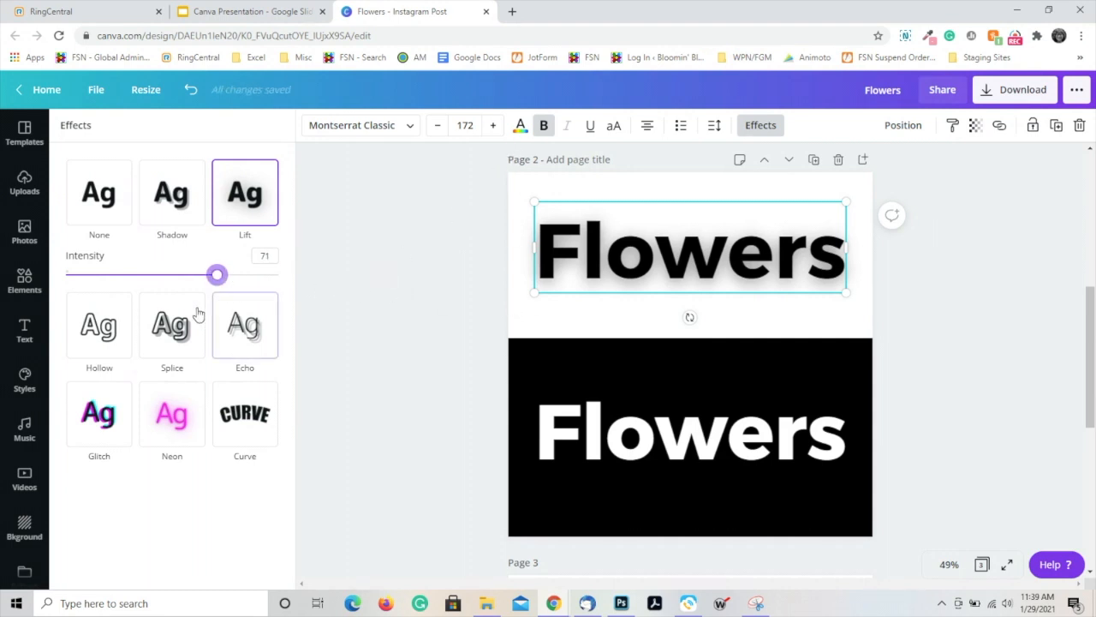
pyautogui.click(99, 324)
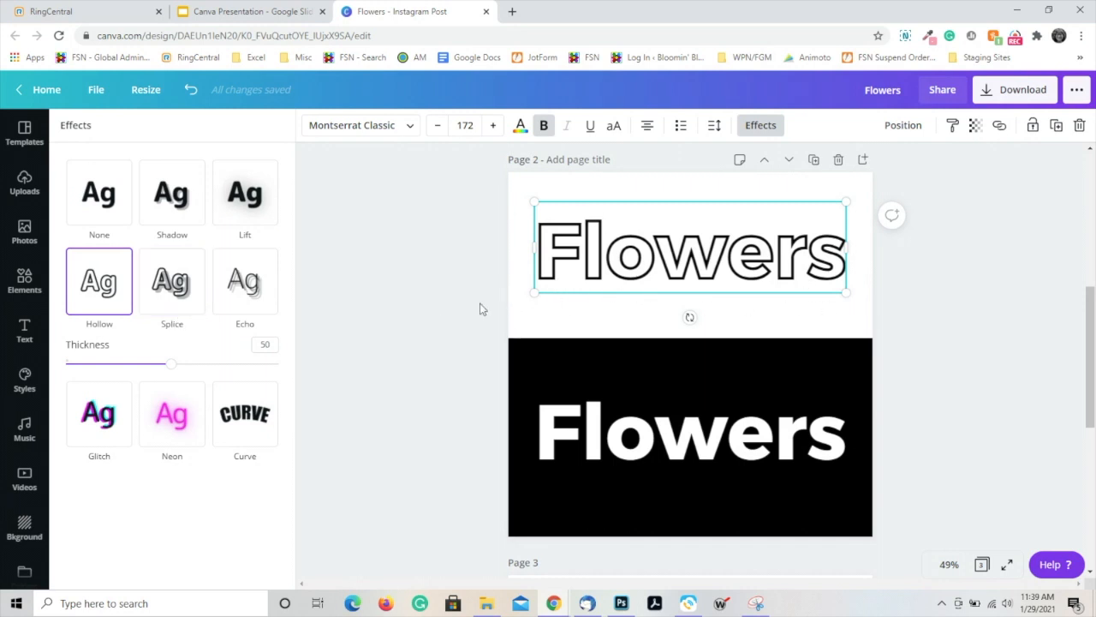
pyautogui.moveTo(178, 371)
pyautogui.mouseDown()
pyautogui.moveTo(309, 382)
pyautogui.moveTo(108, 360)
pyautogui.moveTo(179, 385)
pyautogui.mouseUp()
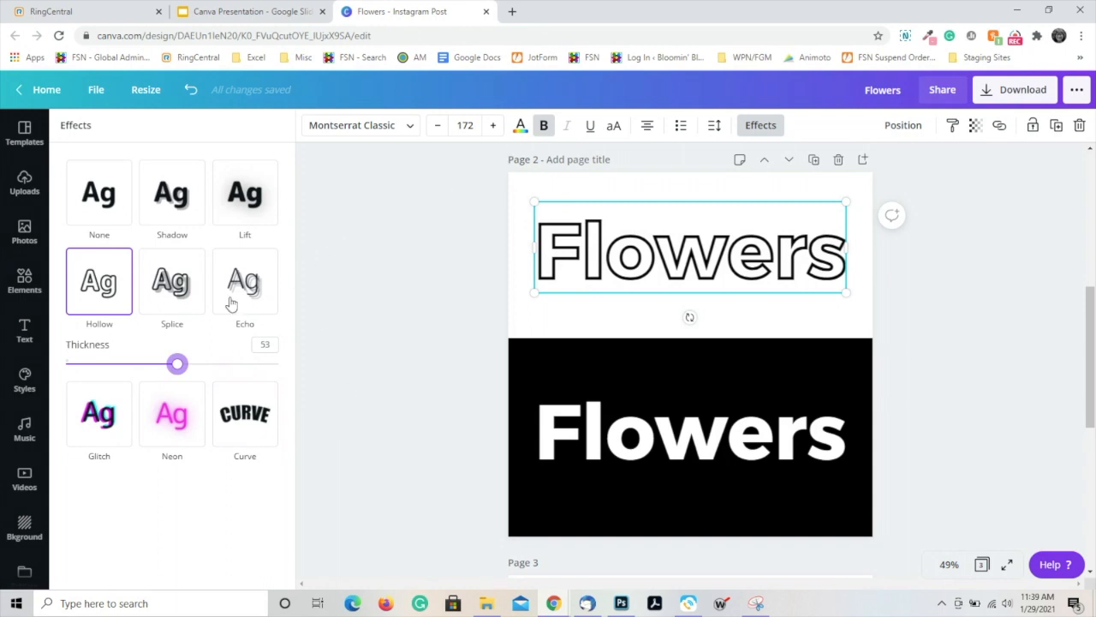
# Step: Apply the Splice effect to the black Flowers text with thickness 64, offset 55, direction -31 and the orange FGmarket colour
pyautogui.click(168, 317)
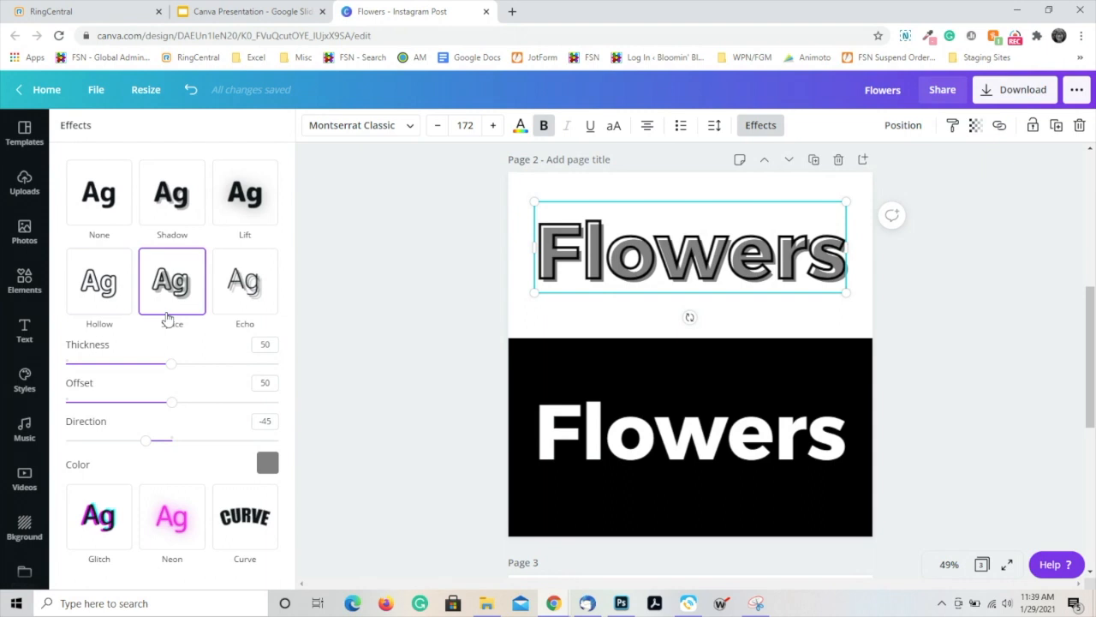
pyautogui.moveTo(171, 363); pyautogui.dragTo(153, 449)
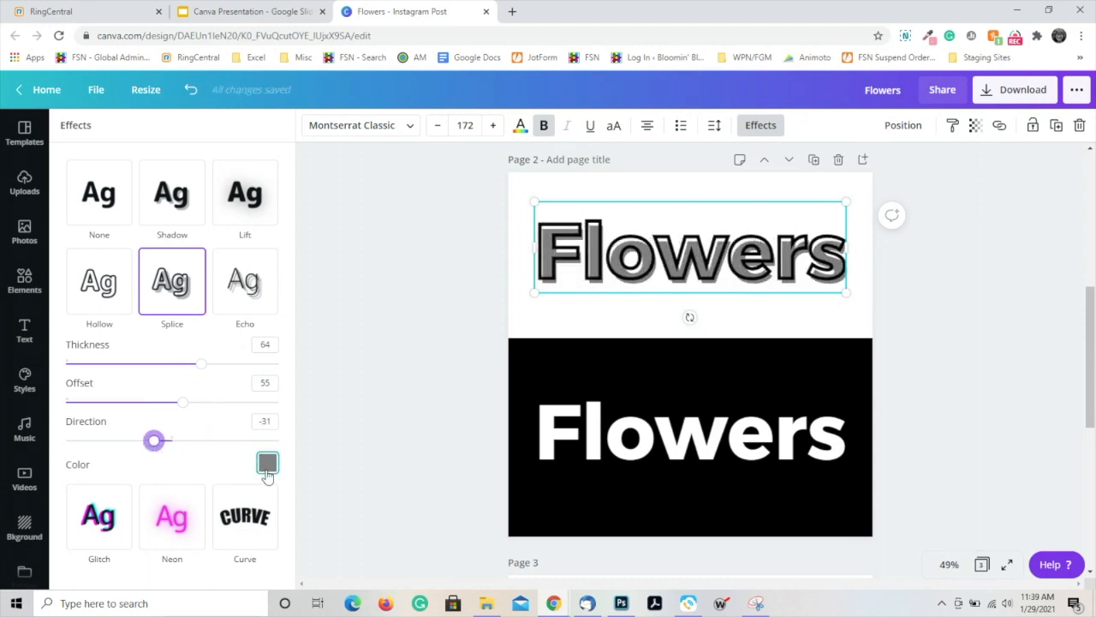
pyautogui.click(266, 471)
pyautogui.scroll(-2, 218, 409)
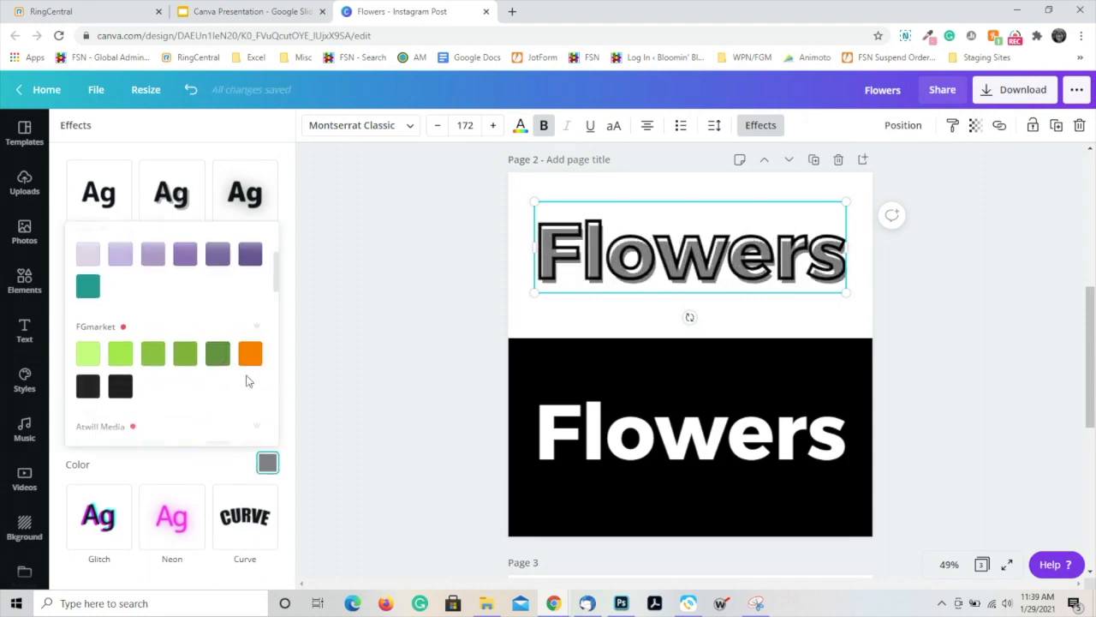
pyautogui.click(251, 354)
pyautogui.click(289, 446)
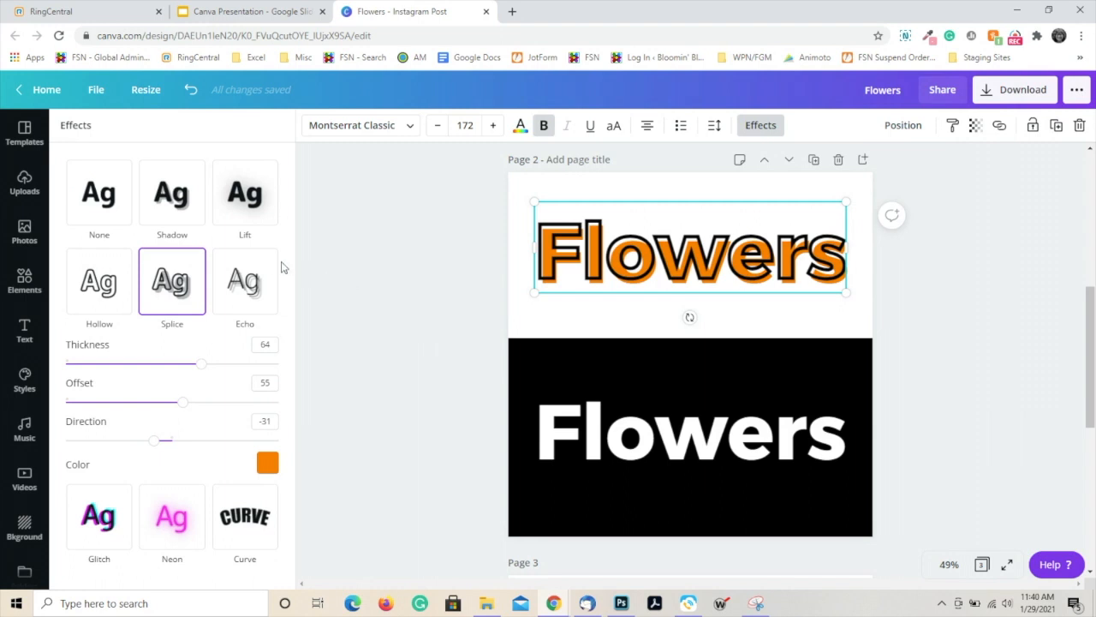
# Step: Apply the Echo effect to the black Flowers text with offset 53, direction -55 and the darkest purple of the WPN palette
pyautogui.click(246, 281)
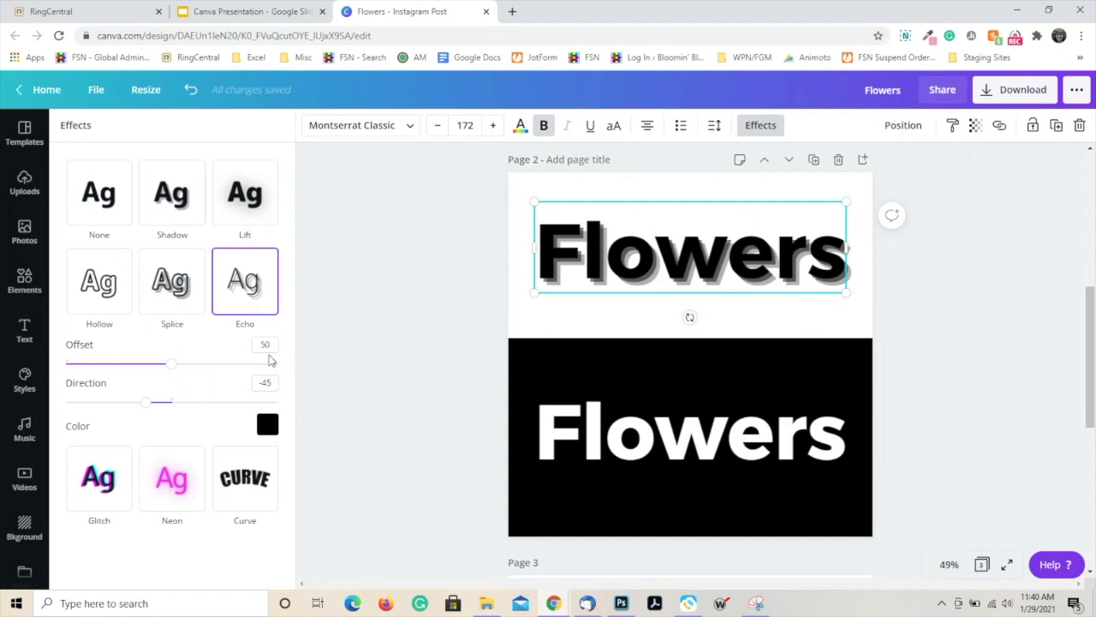
pyautogui.moveTo(174, 368); pyautogui.dragTo(142, 407)
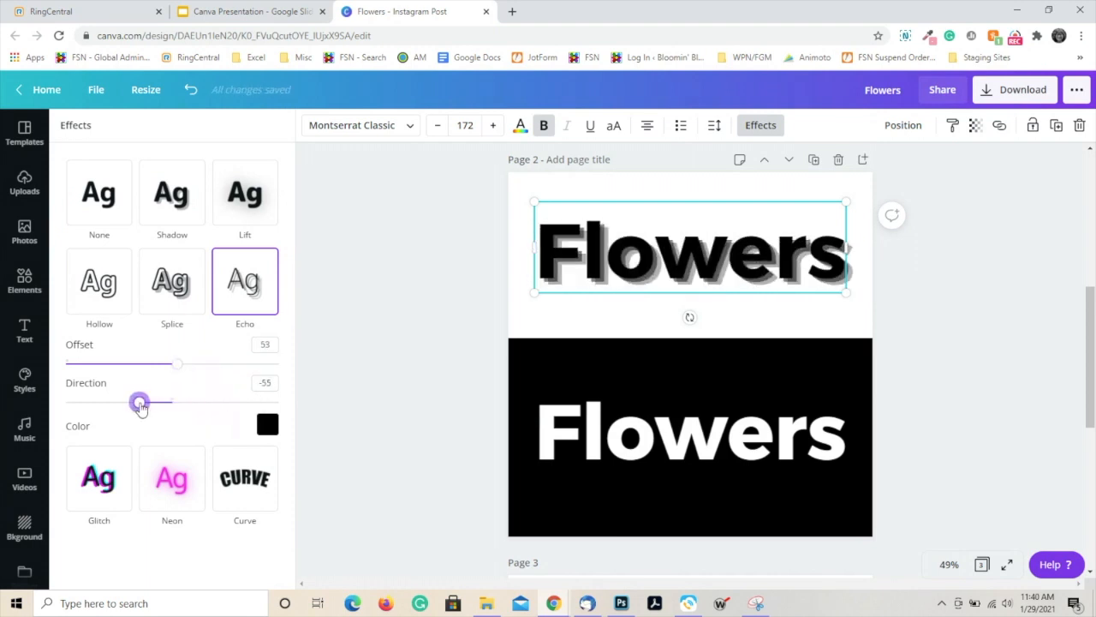
pyautogui.click(267, 424)
pyautogui.click(249, 354)
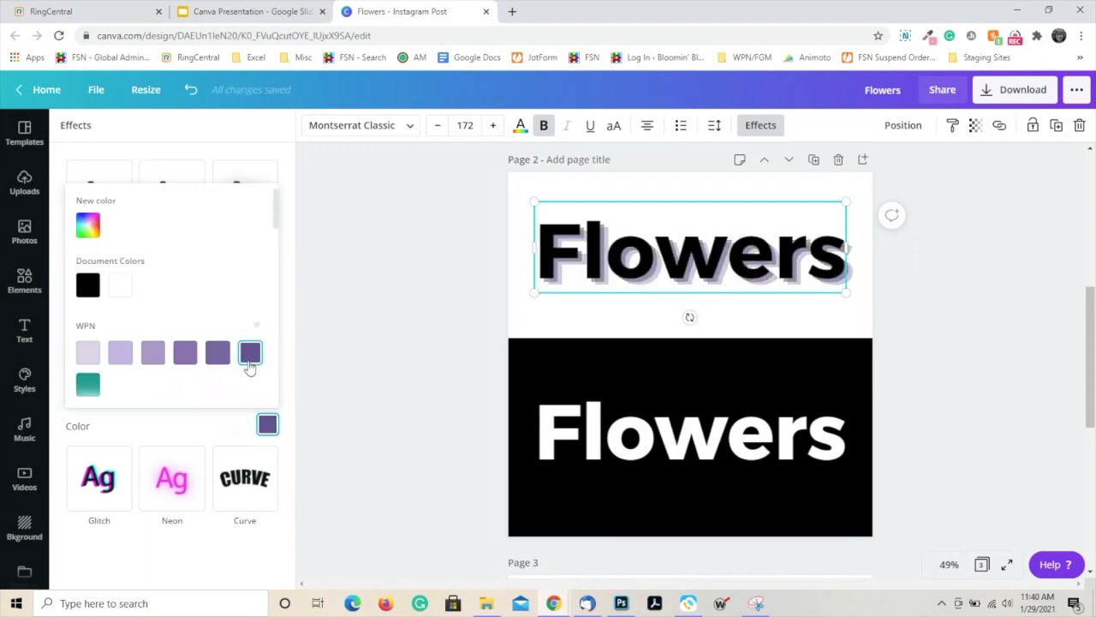
pyautogui.click(299, 437)
pyautogui.click(343, 438)
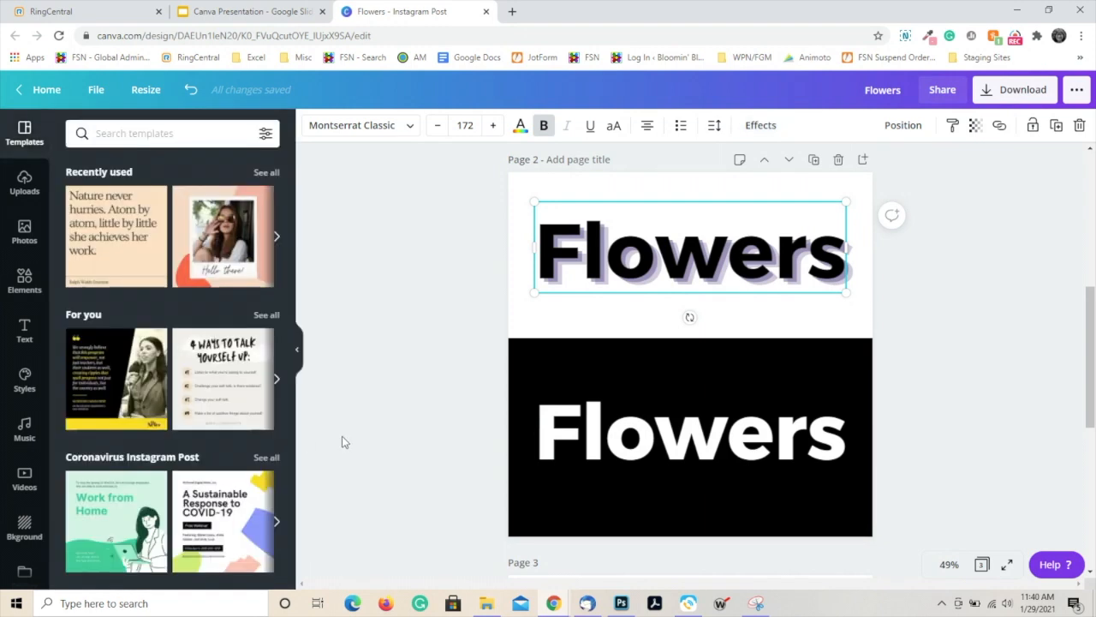
# Step: Apply the Glitch effect to the white Flowers text with offset 59, direction 58 and the cyan-red colour pair
pyautogui.click(734, 509)
pyautogui.click(717, 465)
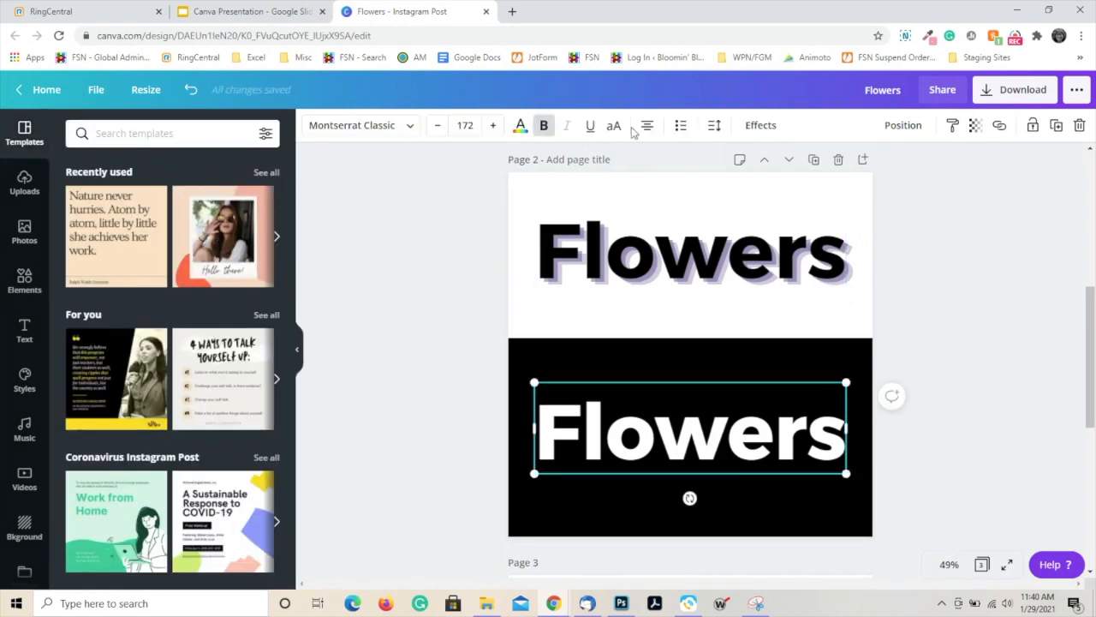
pyautogui.click(748, 125)
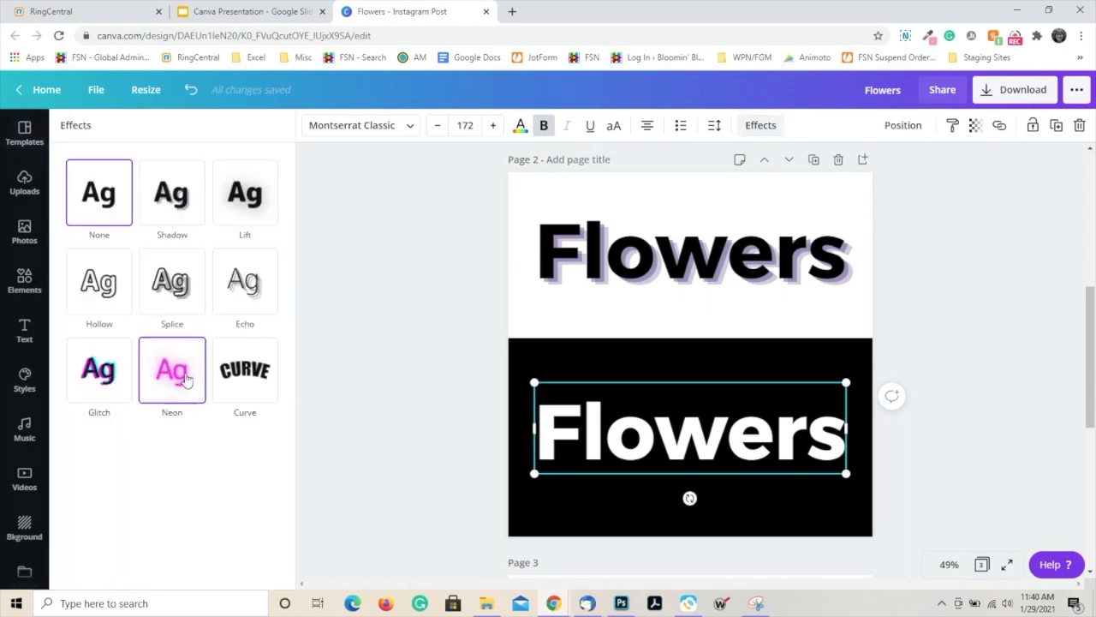
pyautogui.click(117, 391)
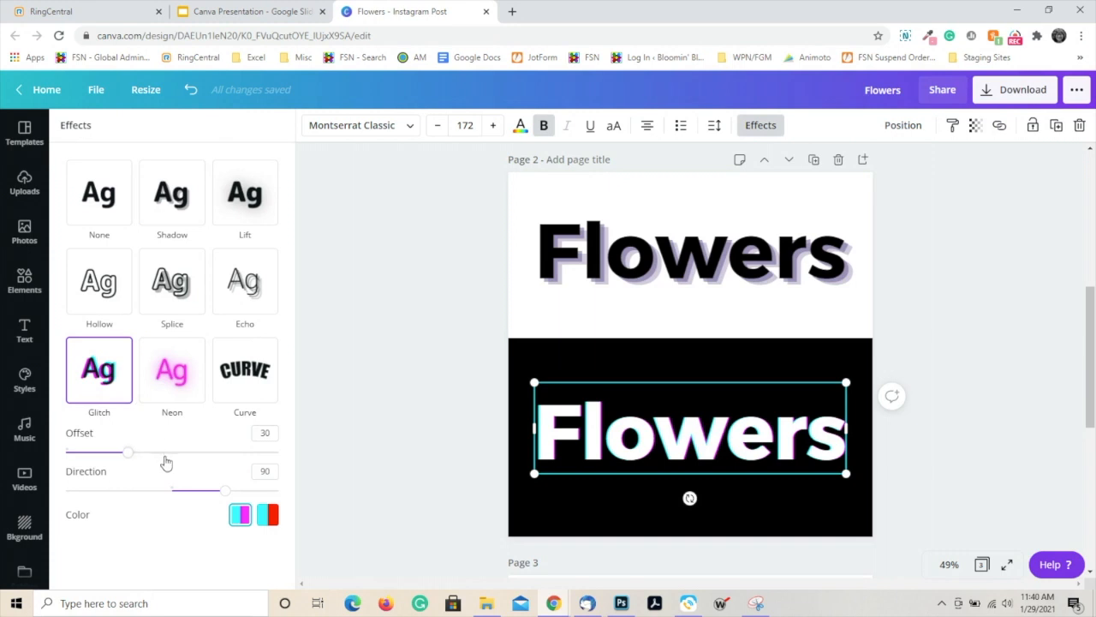
pyautogui.moveTo(128, 457); pyautogui.dragTo(209, 493)
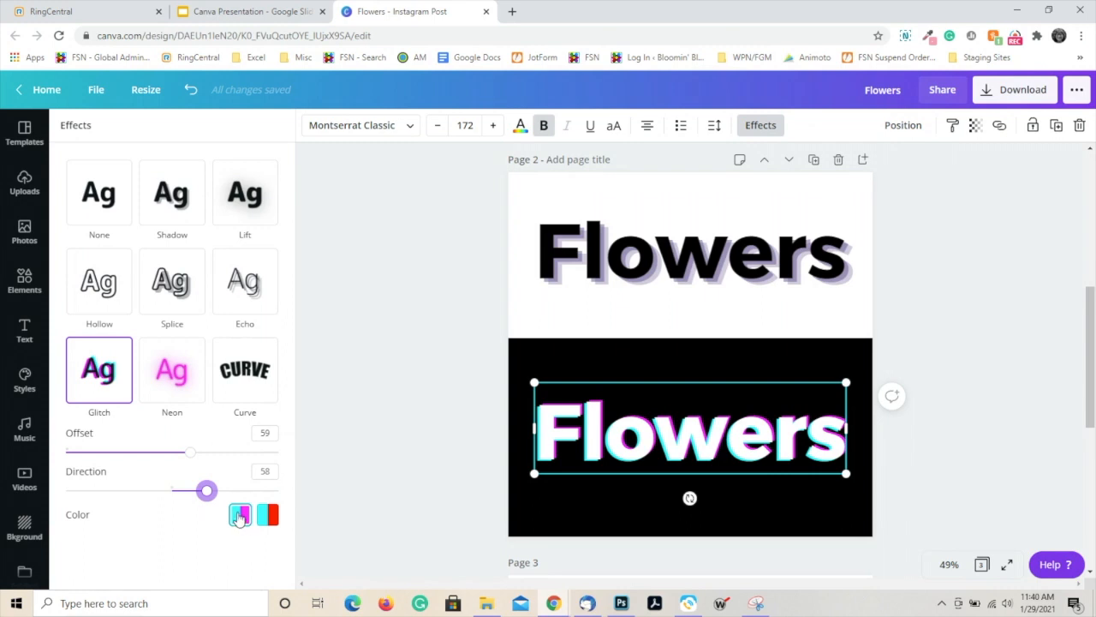
pyautogui.click(267, 516)
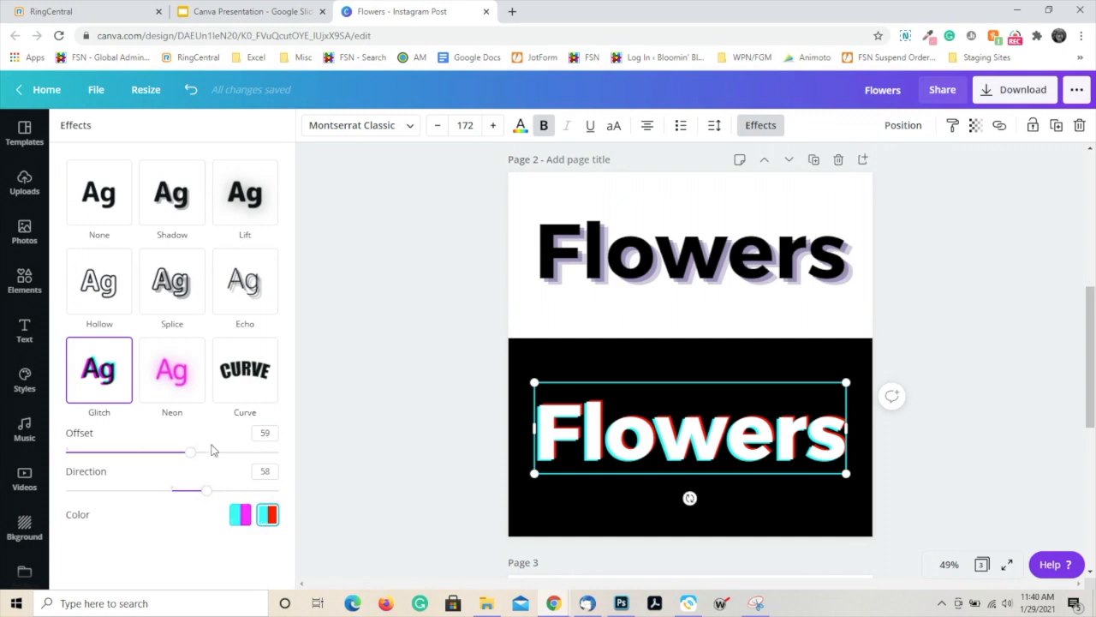
# Step: Try the Neon effect at intensity 79 and the Curve effect at 61 on the white Flowers text
pyautogui.click(171, 370)
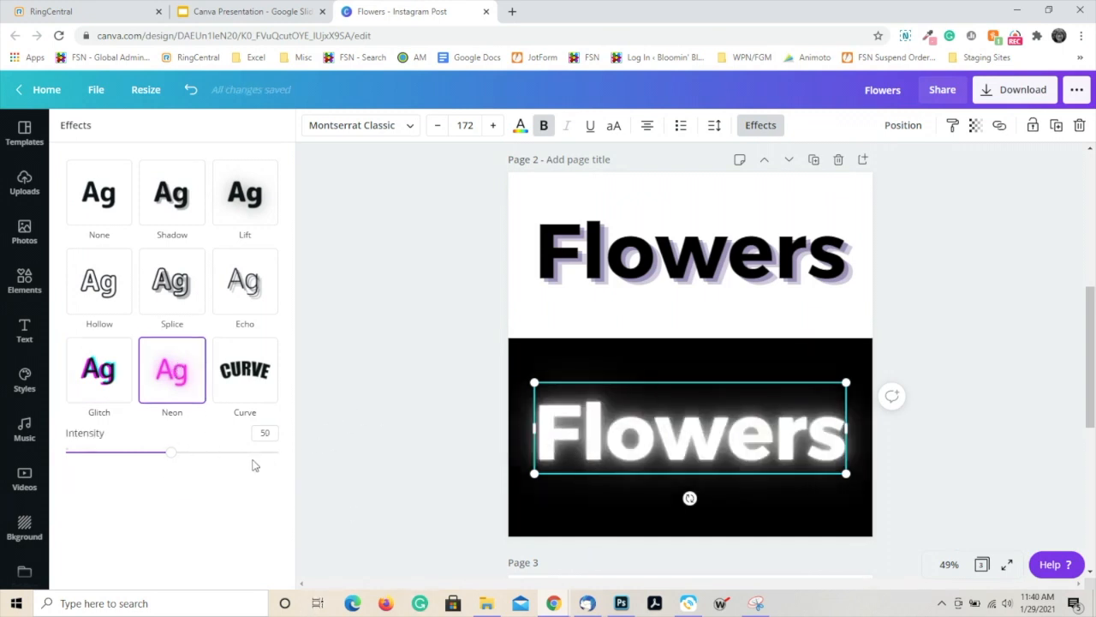
pyautogui.moveTo(172, 453); pyautogui.dragTo(234, 452)
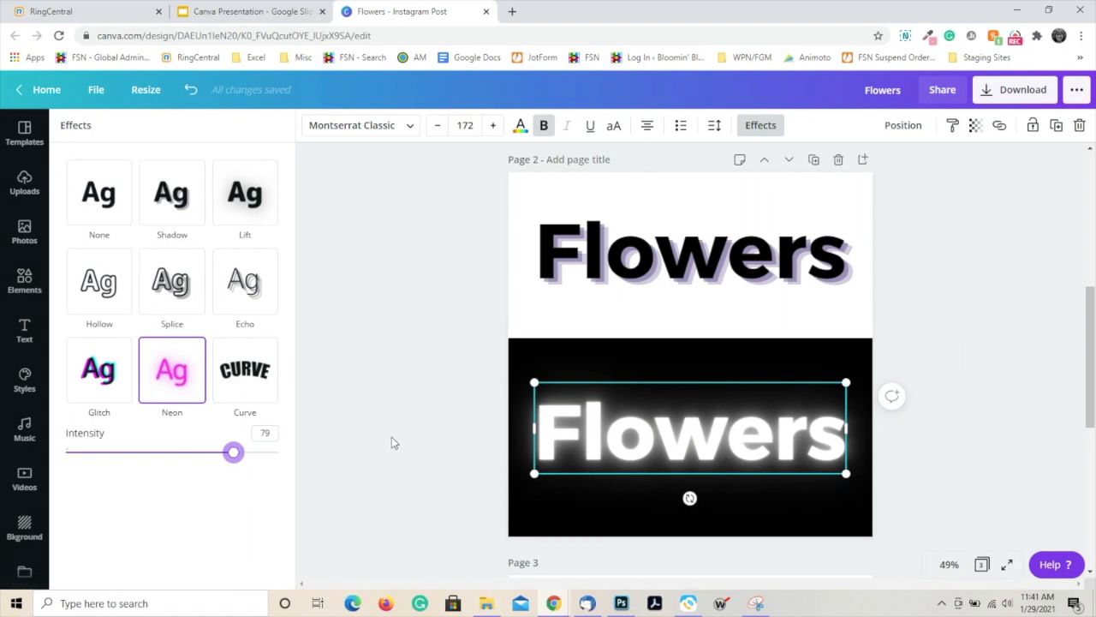
pyautogui.click(270, 388)
pyautogui.moveTo(280, 462); pyautogui.dragTo(238, 497)
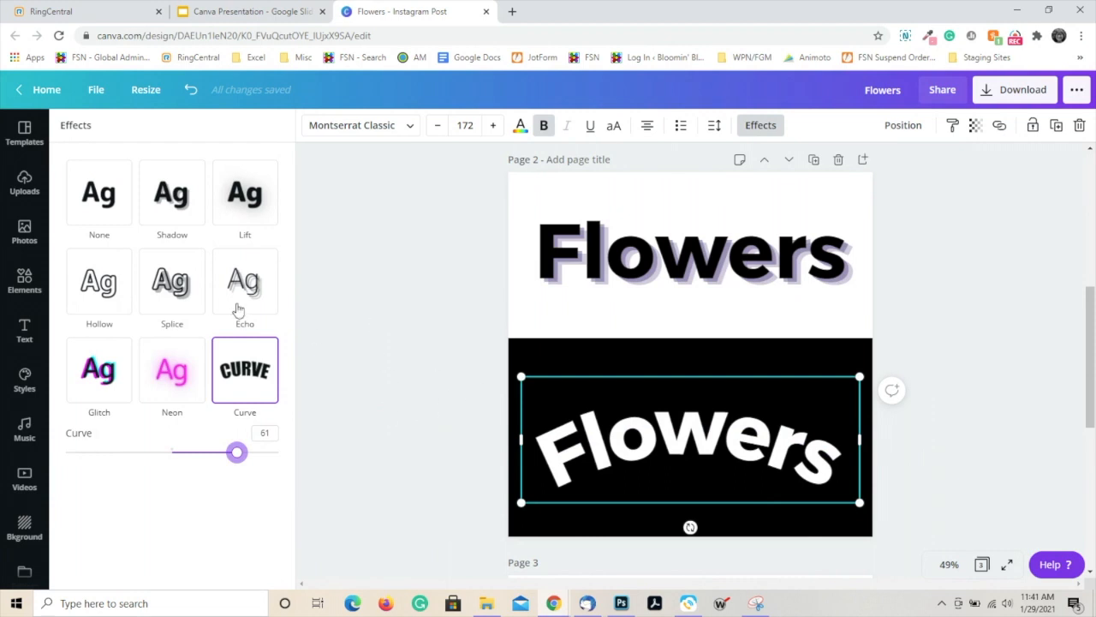
# Step: Remove the text effect from the white Flowers text on the black half of page 2
pyautogui.click(107, 192)
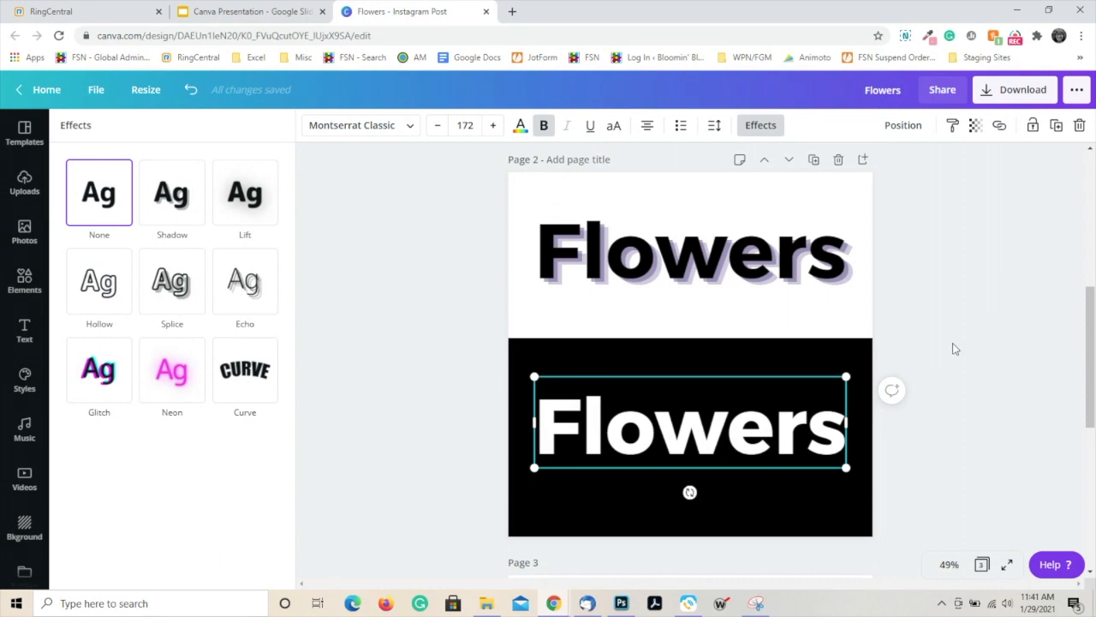
pyautogui.scroll(-1, 945, 347)
pyautogui.scroll(1, 945, 347)
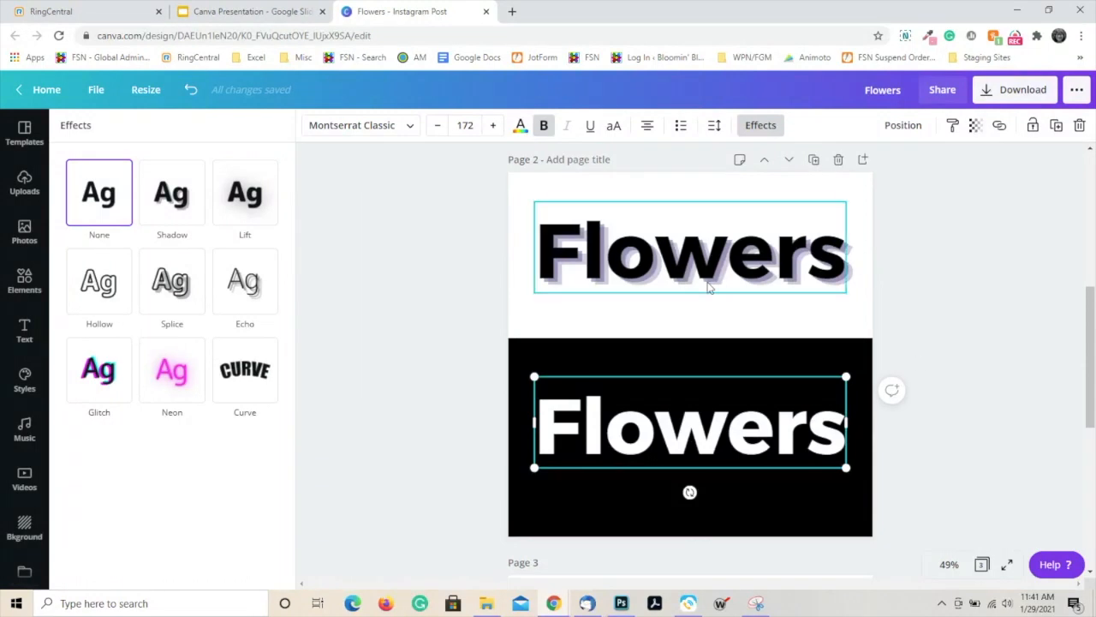
# Step: Browse the available apps and integrations for page 3 of the design and open GIPHY
pyautogui.scroll(-5, 971, 348)
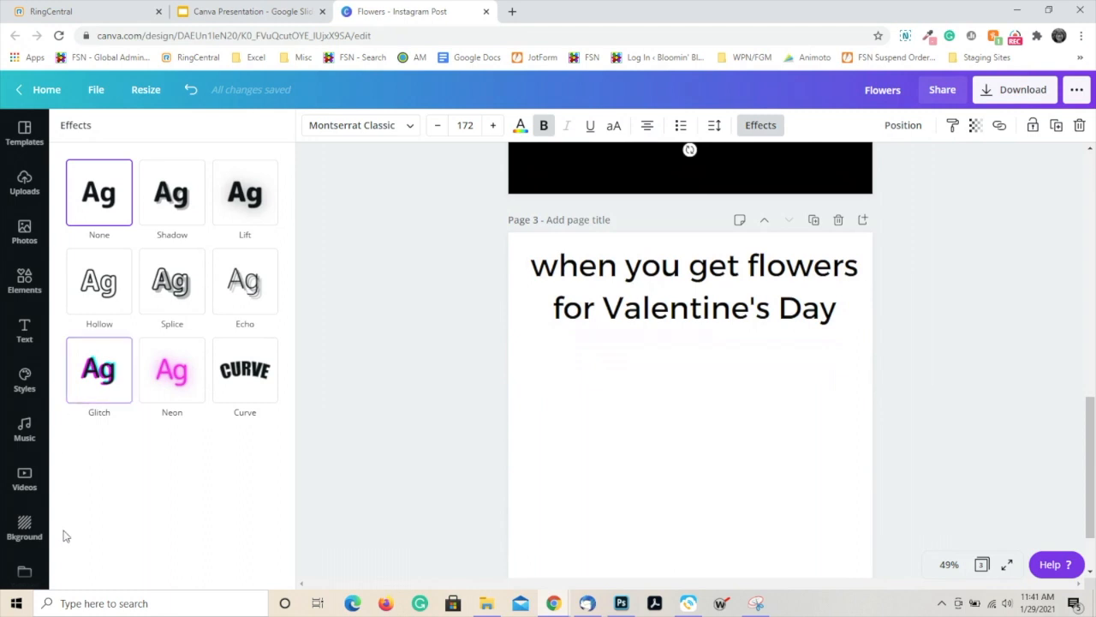
pyautogui.scroll(-1, 41, 556)
pyautogui.click(26, 561)
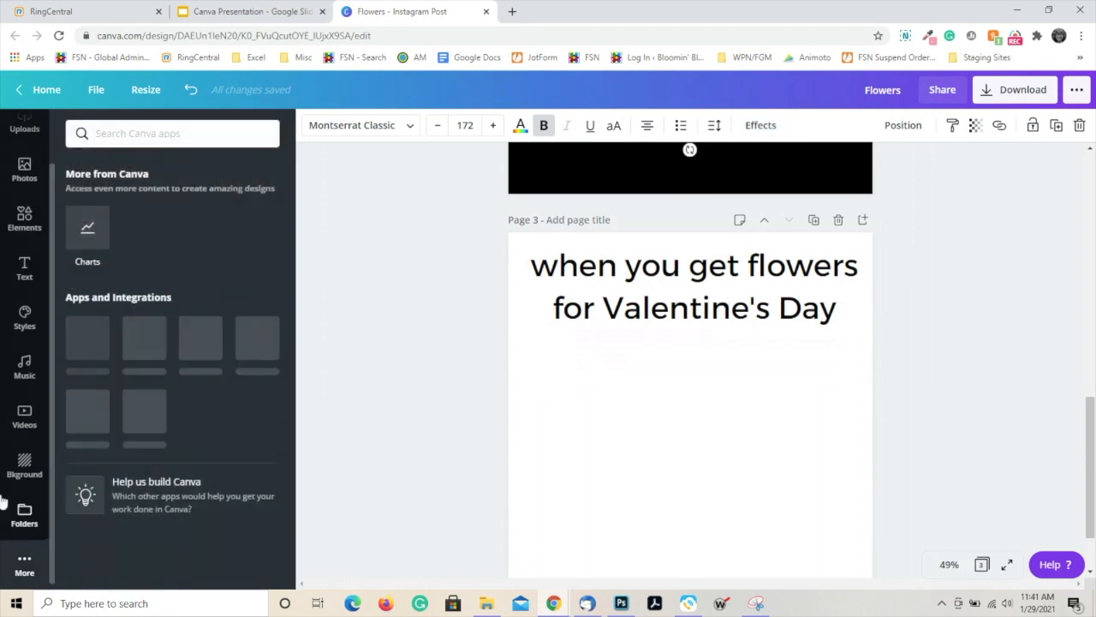
pyautogui.scroll(-1, 124, 369)
pyautogui.scroll(-1, 124, 370)
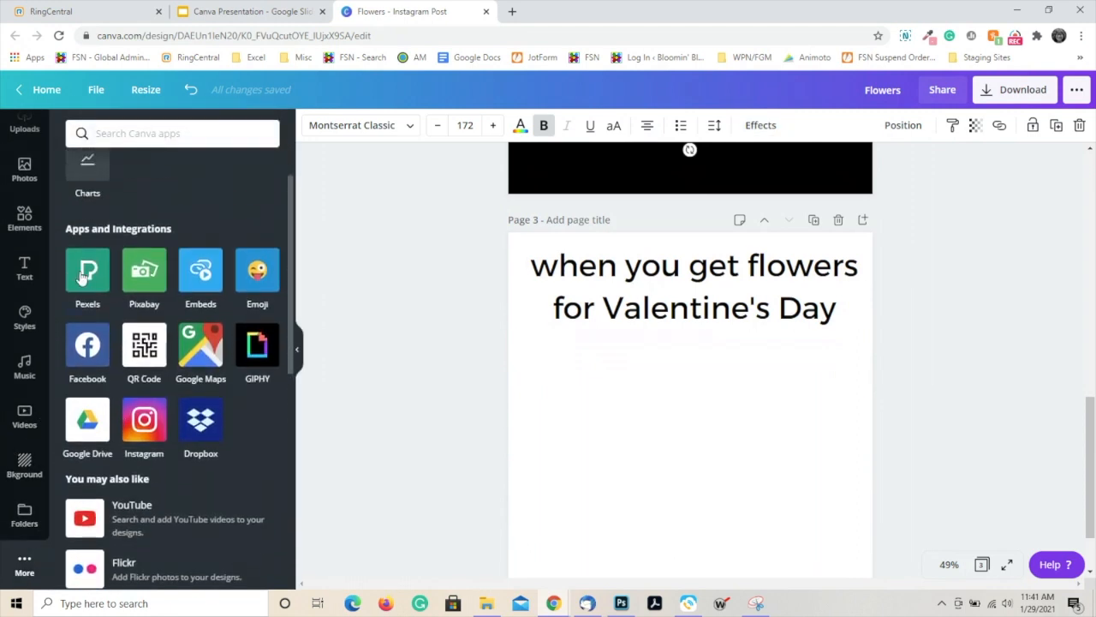
pyautogui.scroll(-3, 262, 433)
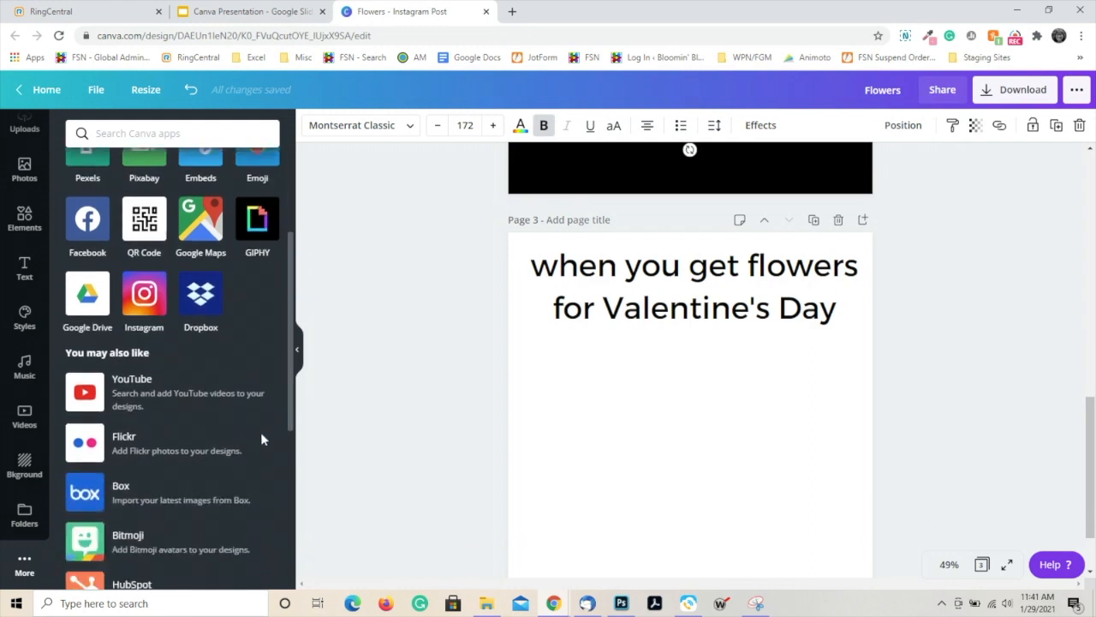
pyautogui.scroll(3, 256, 432)
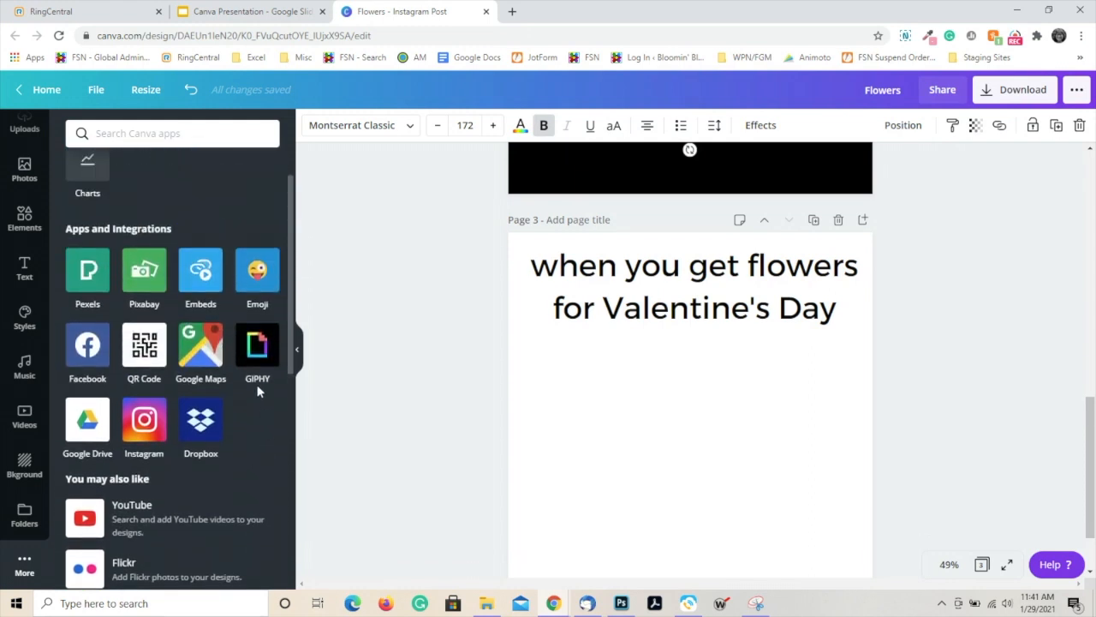
pyautogui.click(258, 351)
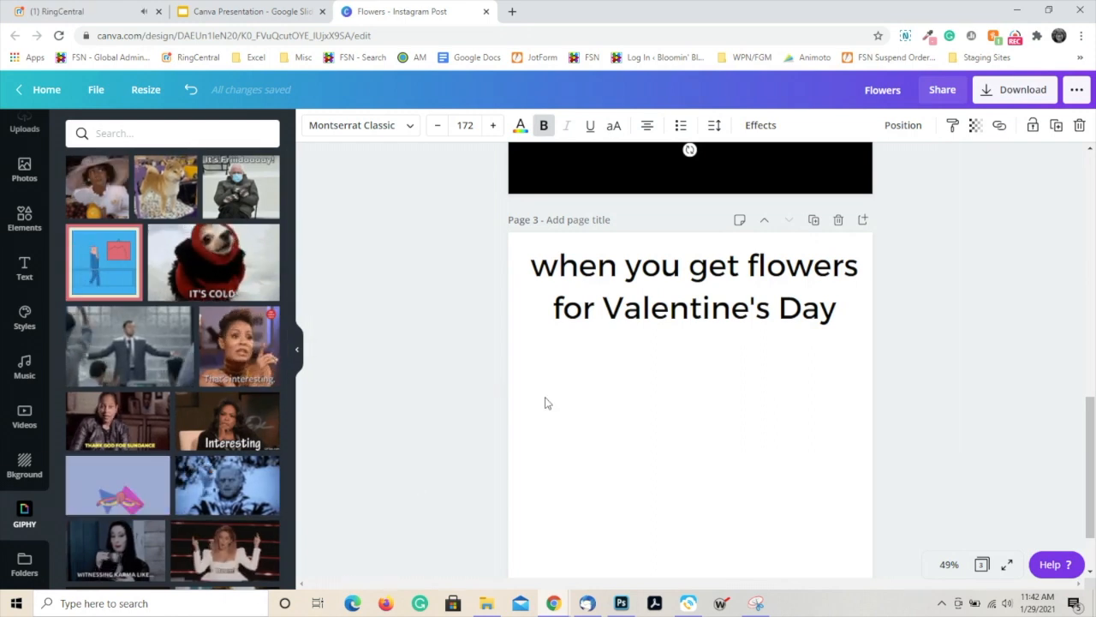
# Step: Search GIPHY for "excited", add the GIF of the woman in a white T-shirt to page 3 and place it below the caption
pyautogui.scroll(-1, 545, 403)
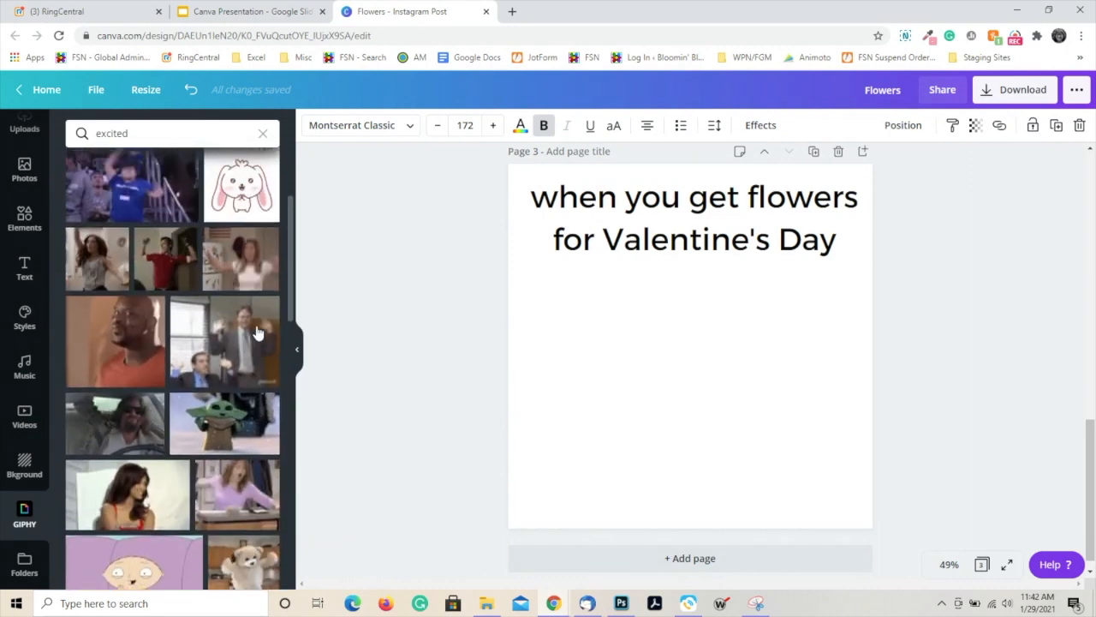
pyautogui.click(225, 383)
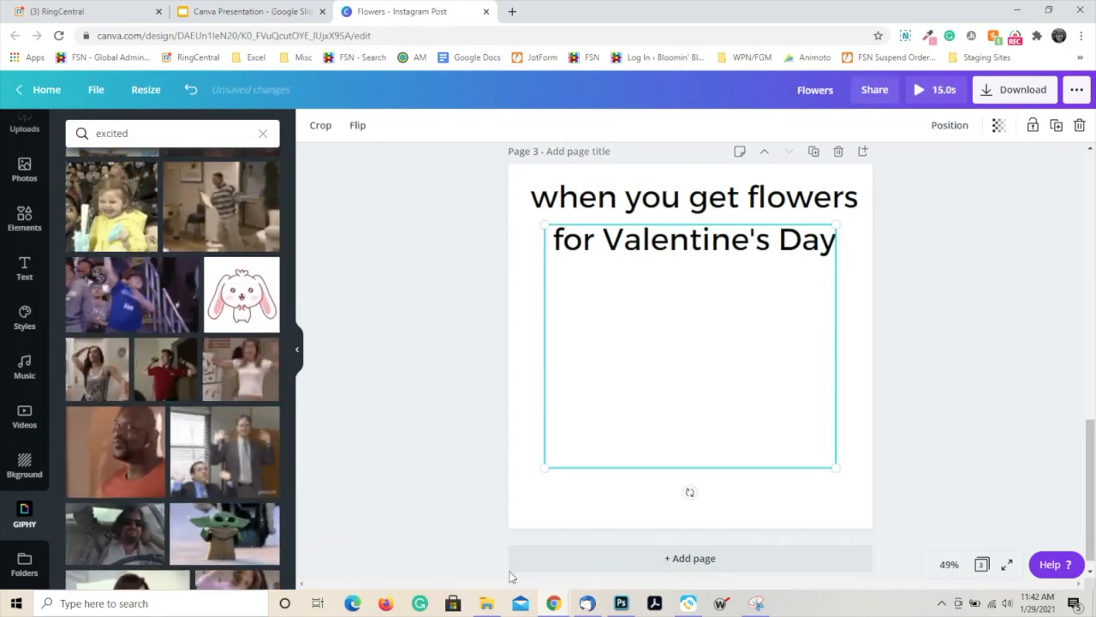
pyautogui.moveTo(692, 424)
pyautogui.mouseDown()
pyautogui.moveTo(690, 451)
pyautogui.moveTo(671, 443)
pyautogui.moveTo(686, 445)
pyautogui.mouseUp()
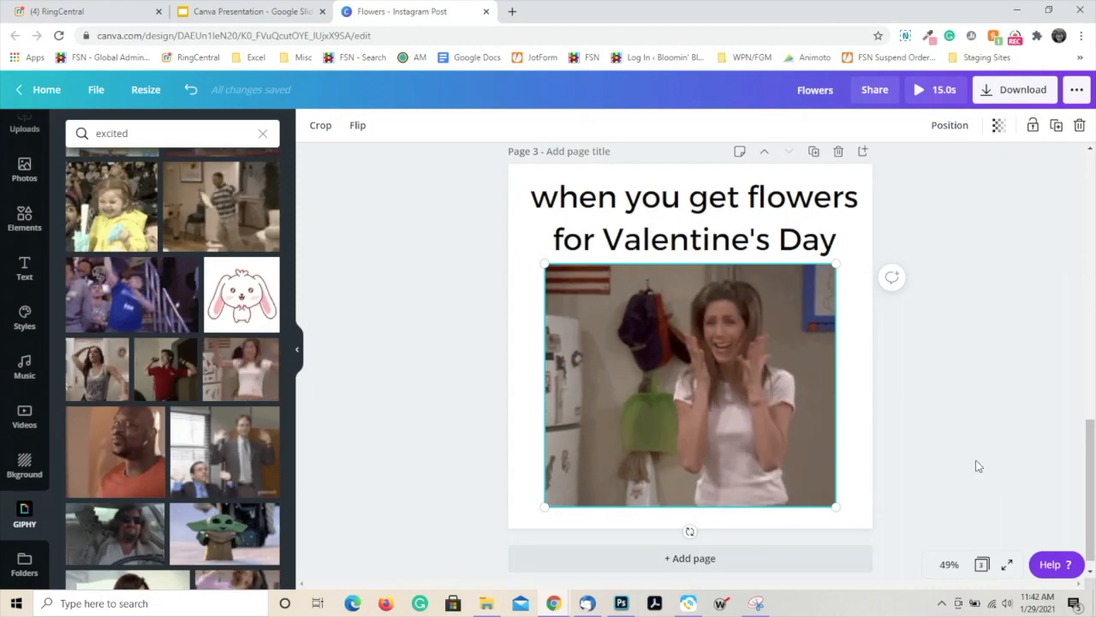
pyautogui.click(977, 465)
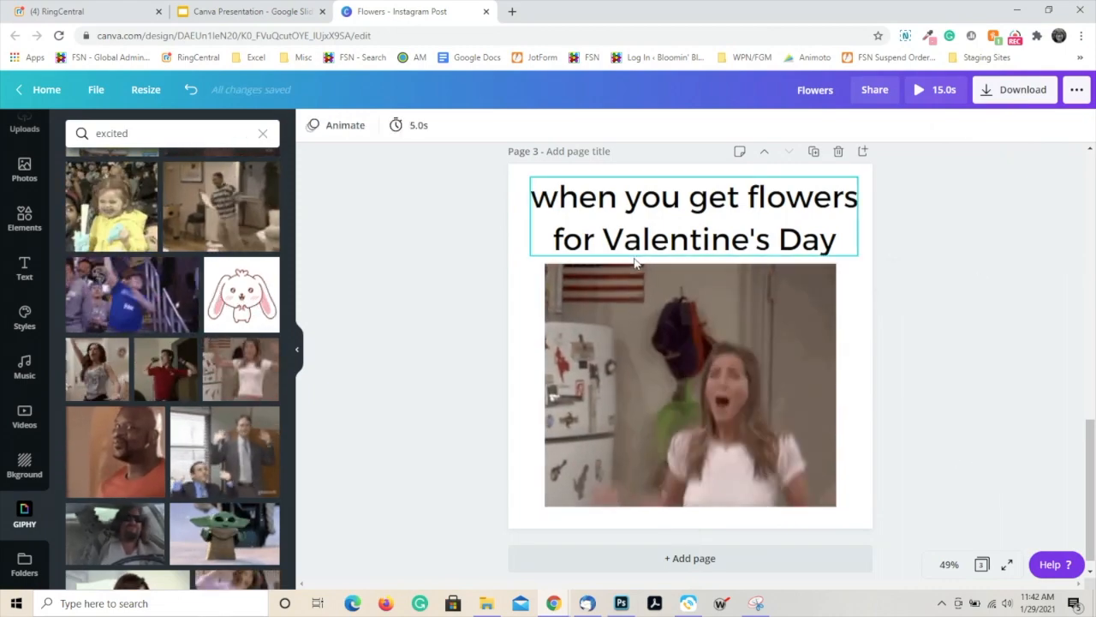
# Step: Choose GIF as the download file type with all pages included, and close the download options without downloading
pyautogui.scroll(1, 942, 423)
pyautogui.scroll(1, 957, 418)
pyautogui.scroll(-2, 957, 419)
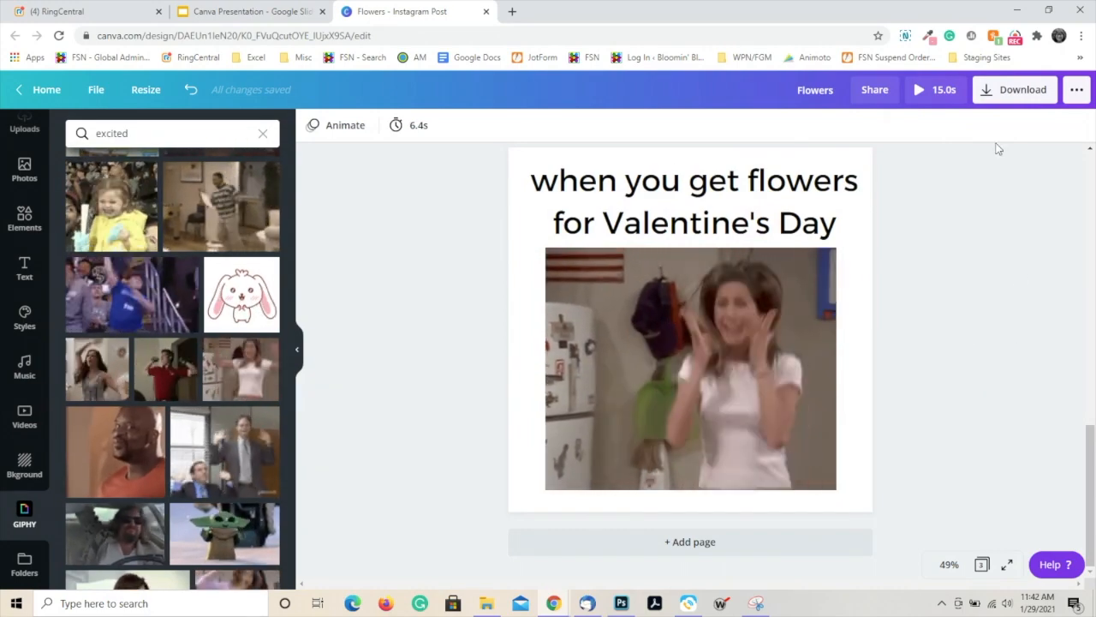
pyautogui.click(999, 96)
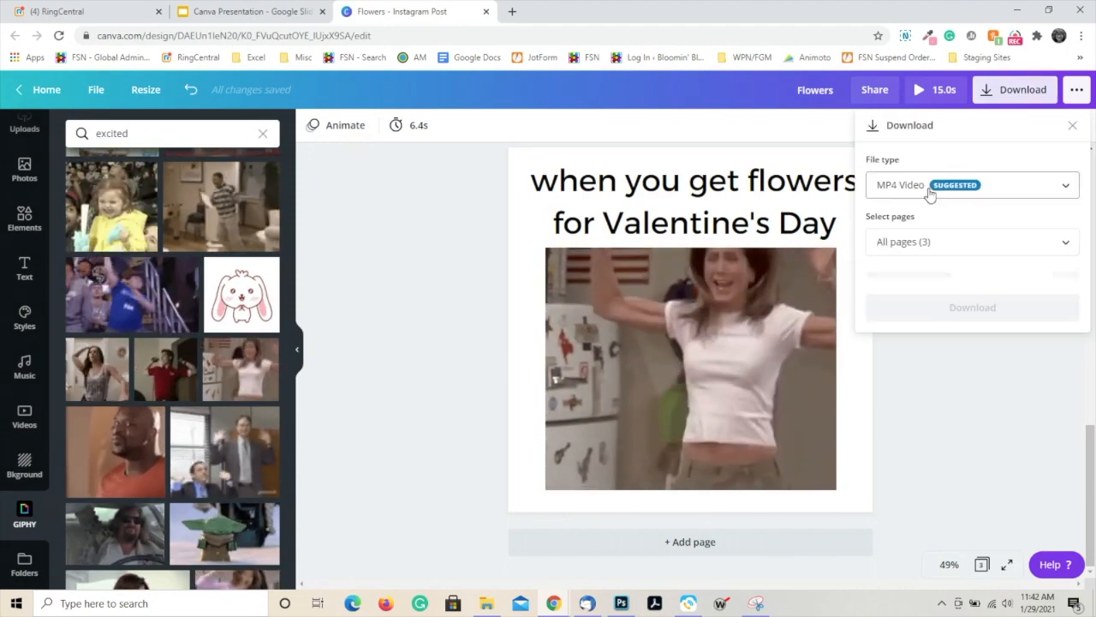
pyautogui.click(935, 194)
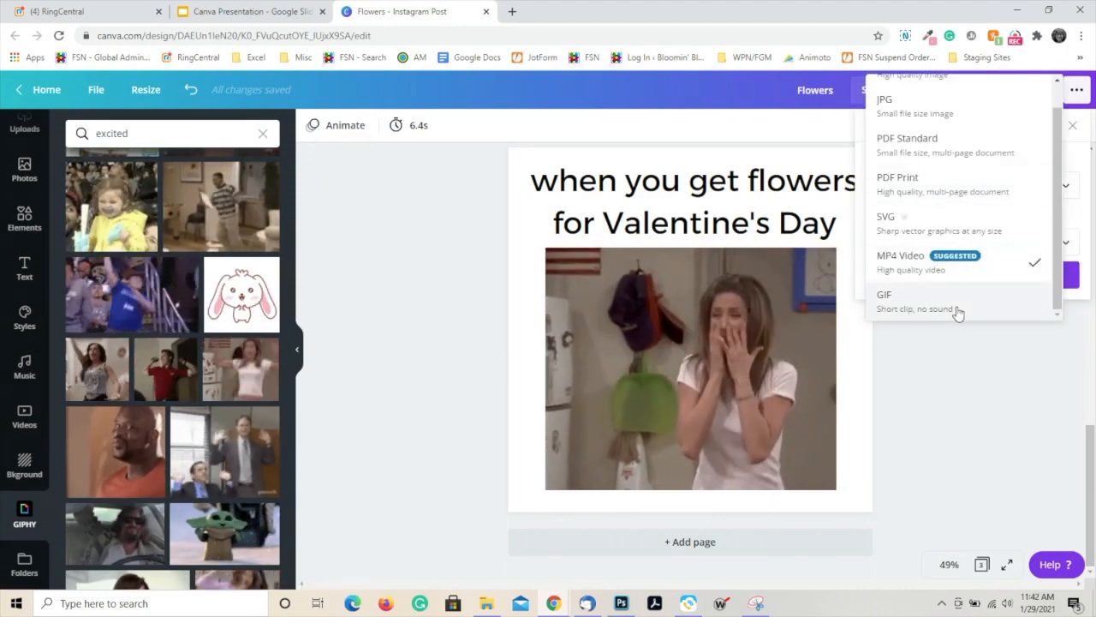
pyautogui.click(956, 308)
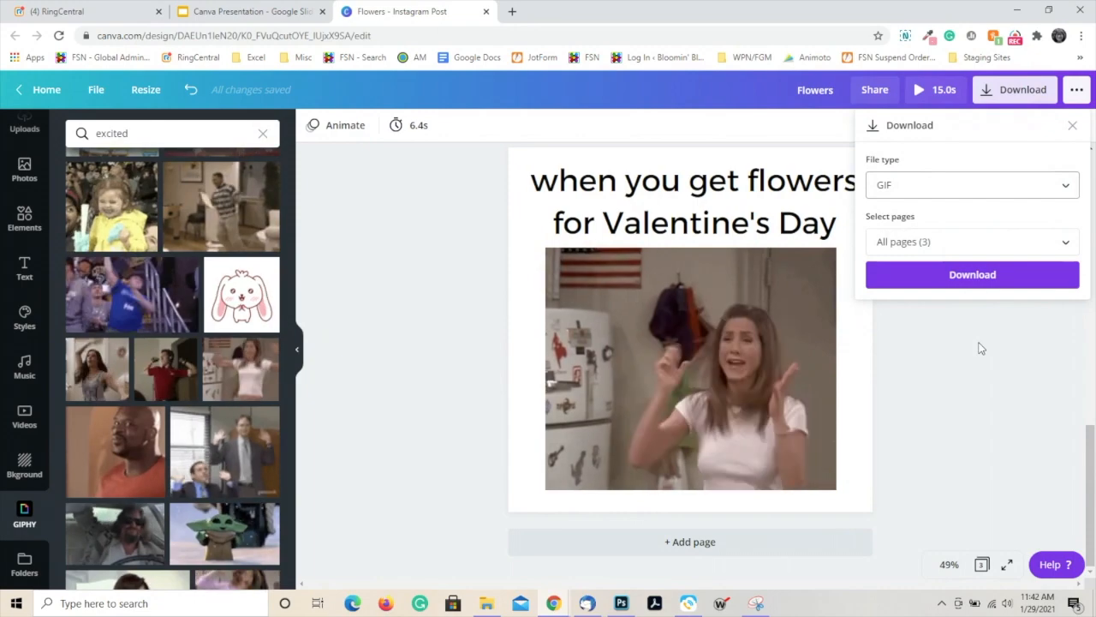
pyautogui.click(979, 347)
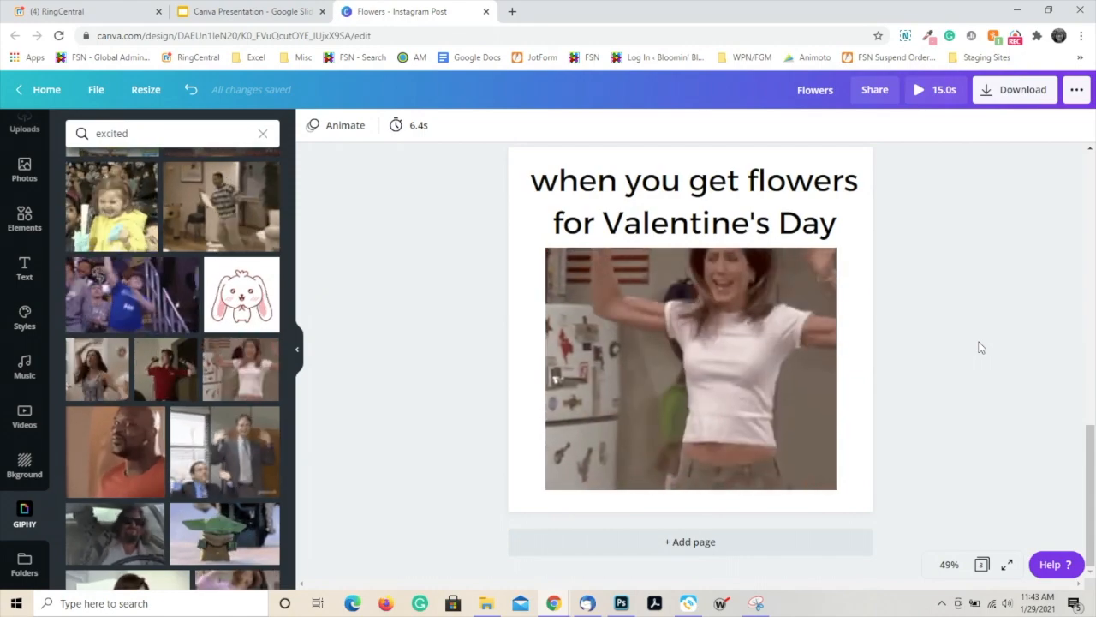
# Step: Switch to the Canva Presentation in Google Slides and show it full screen
pyautogui.scroll(2, 978, 346)
pyautogui.scroll(-2, 977, 346)
pyautogui.scroll(1, 974, 348)
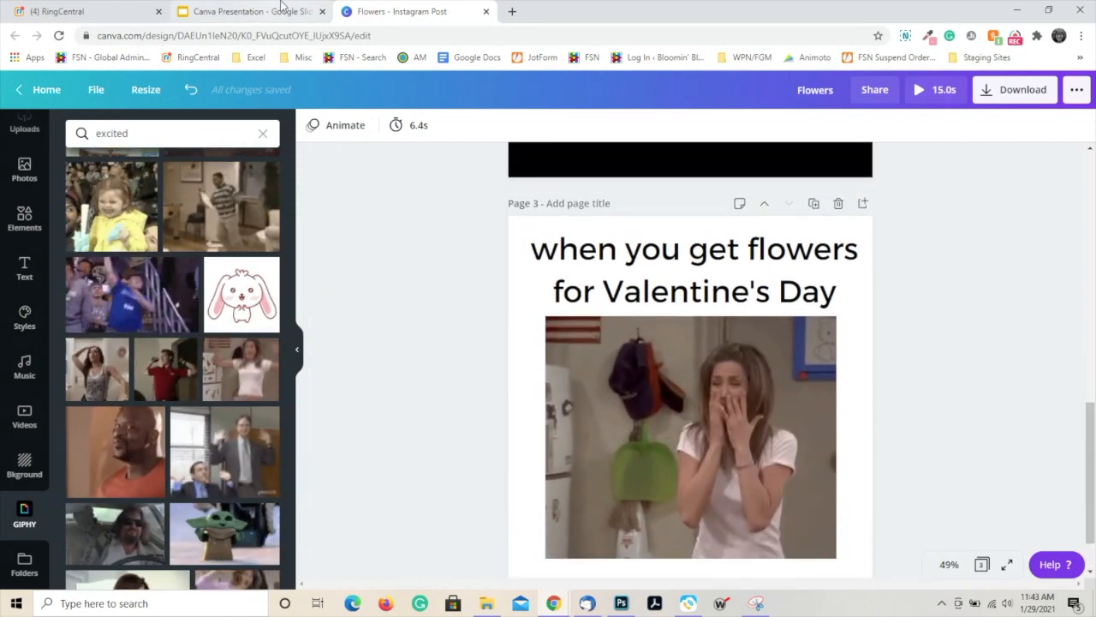
pyautogui.click(285, 10)
pyautogui.press('F11')
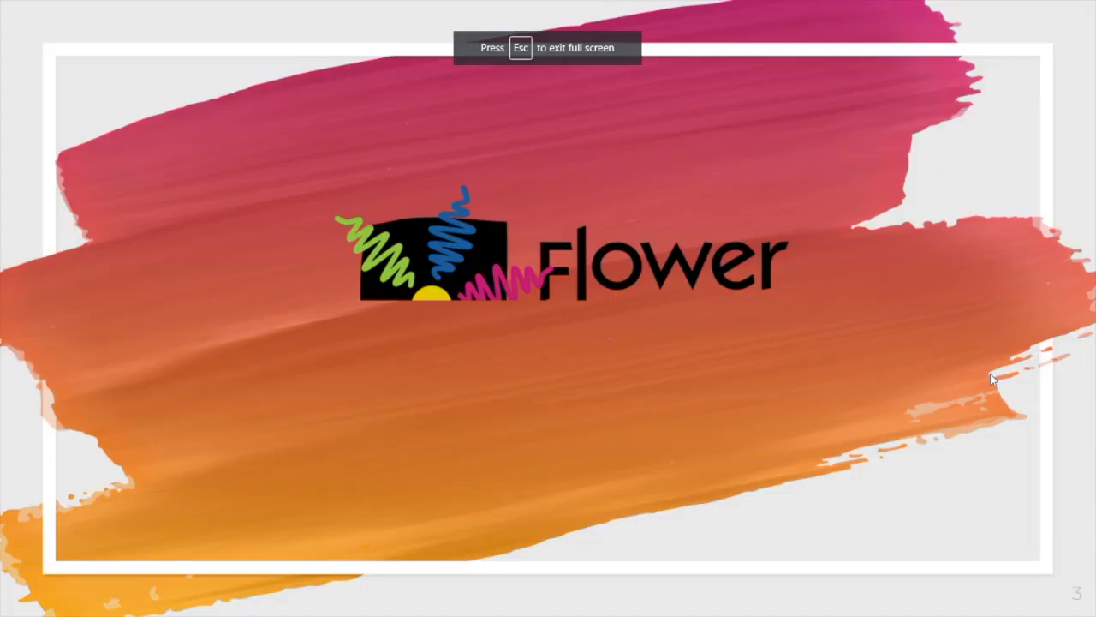